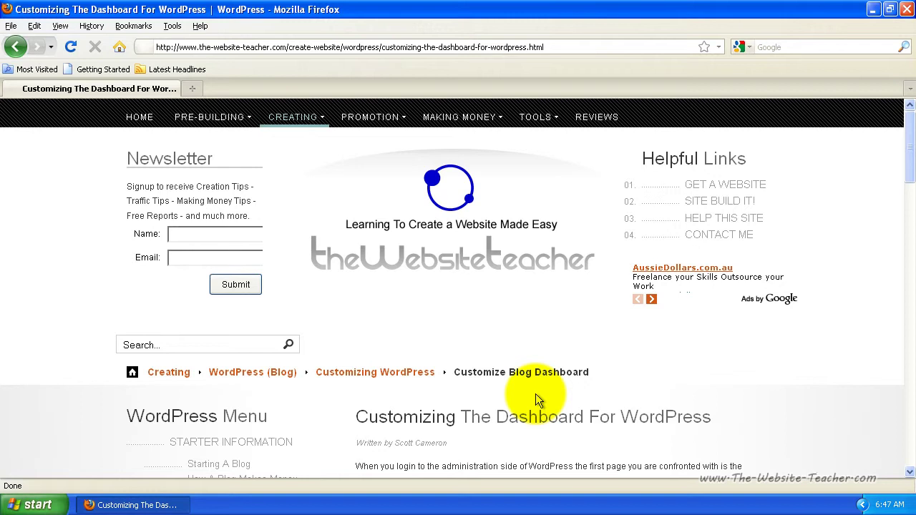
Skim the WordPress dashboard-customizing tutorial, then open a new blank browser tab
drag(907, 145, 818, 307)
scroll(436, 293, down, 1)
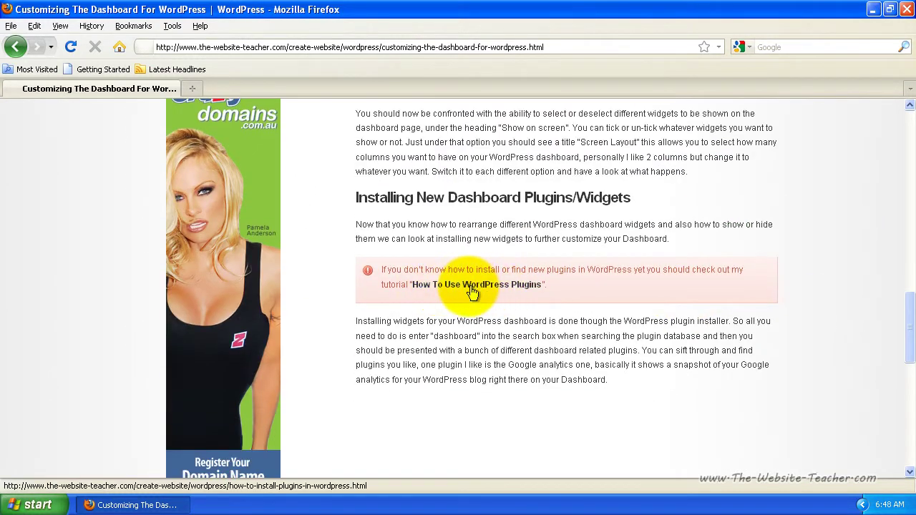
scroll(887, 336, up, 1)
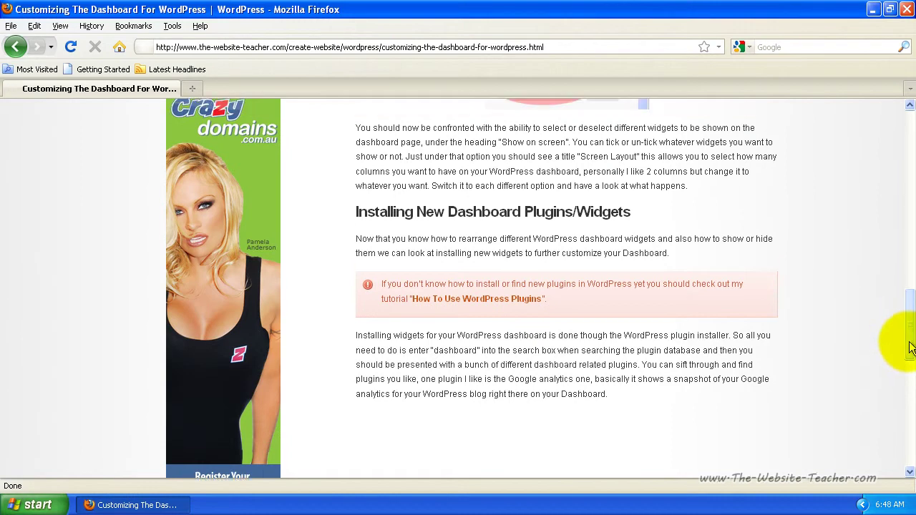
drag(909, 337, 910, 130)
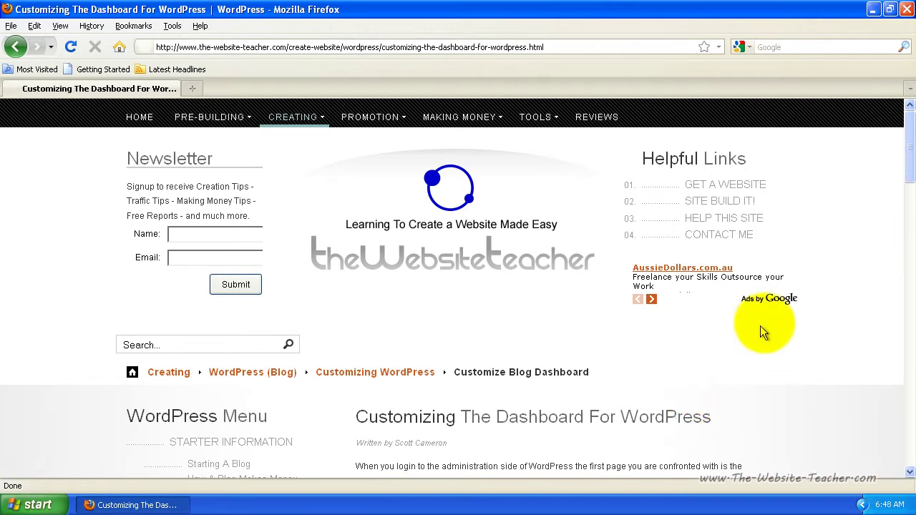
scroll(421, 258, down, 4)
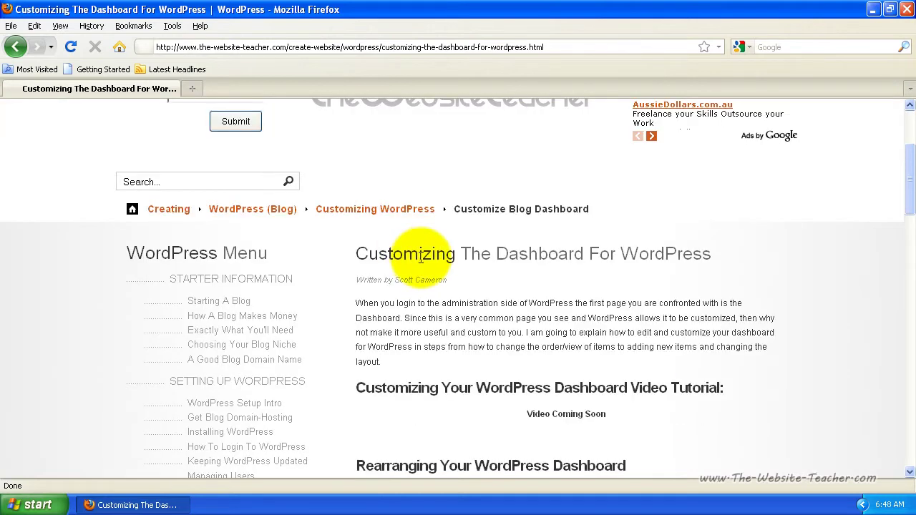
click(193, 88)
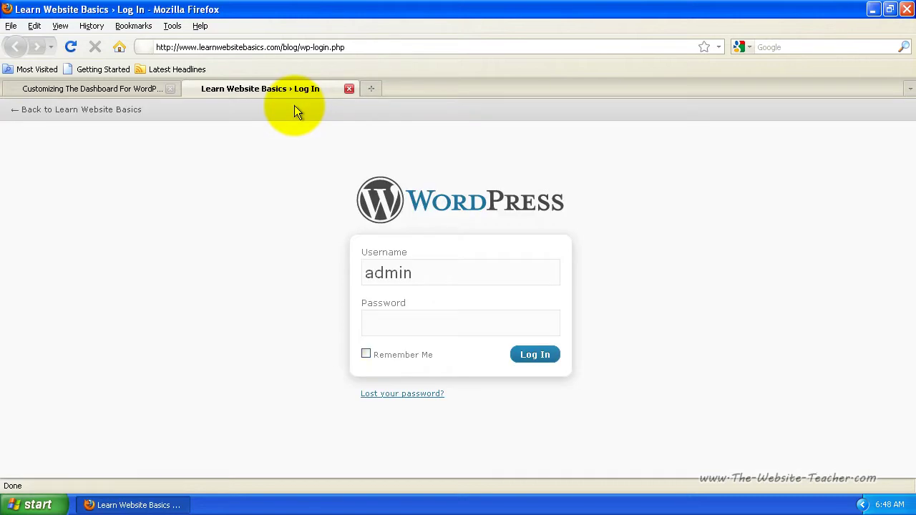
Log in to the Learn Website Basics blog with the admin password
text(****)
key(Return)
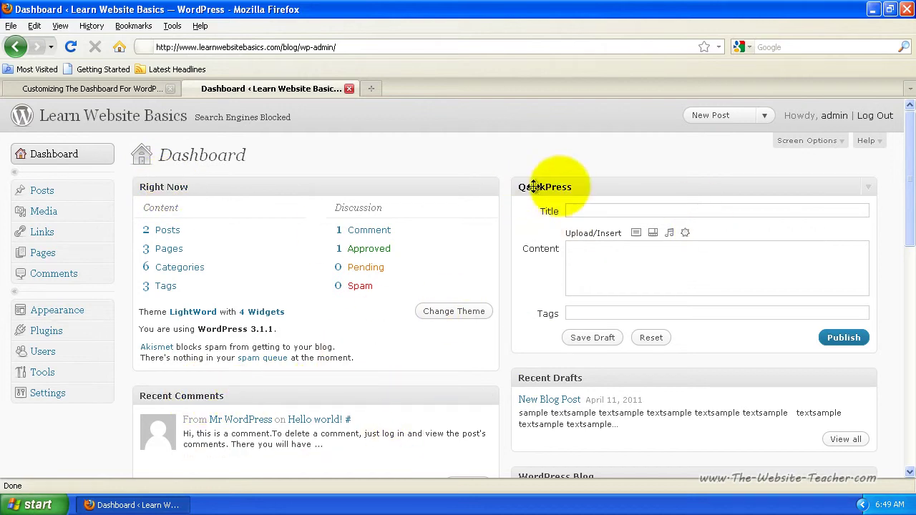
scroll(643, 382, down, 8)
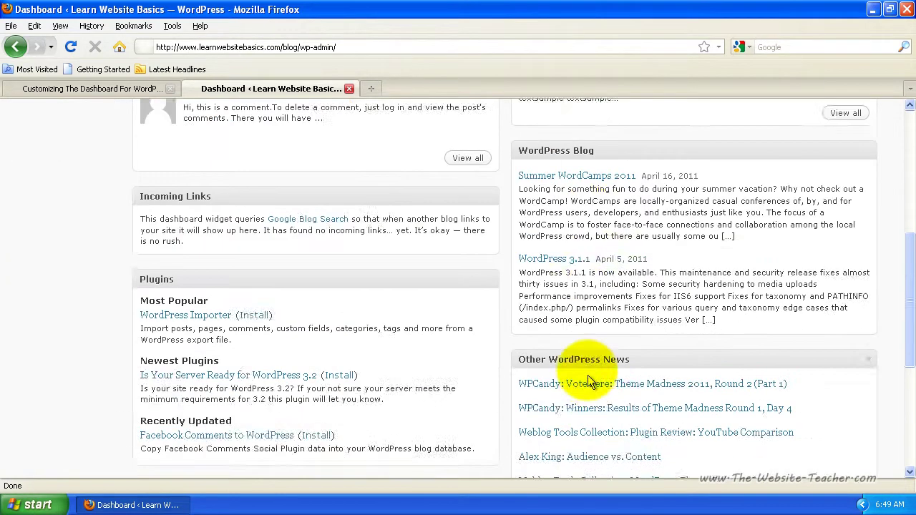
scroll(588, 375, down, 10)
scroll(342, 237, up, 9)
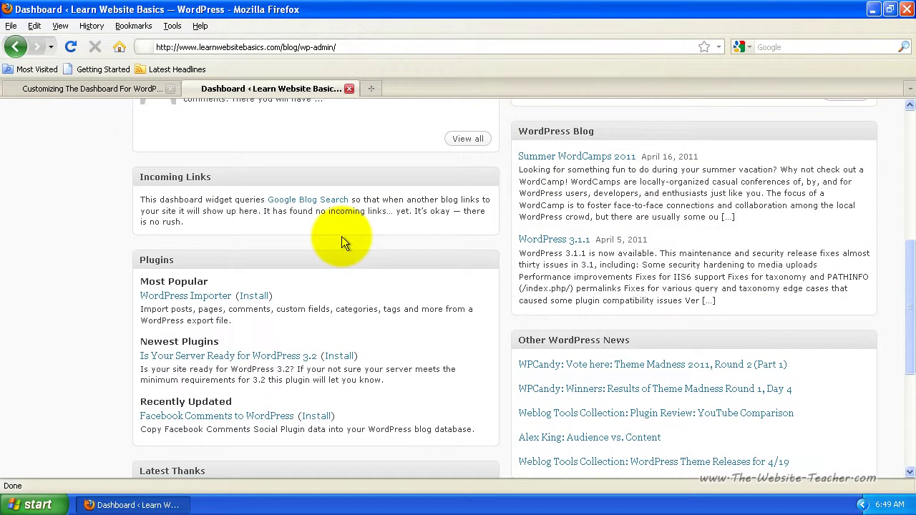
scroll(341, 237, up, 10)
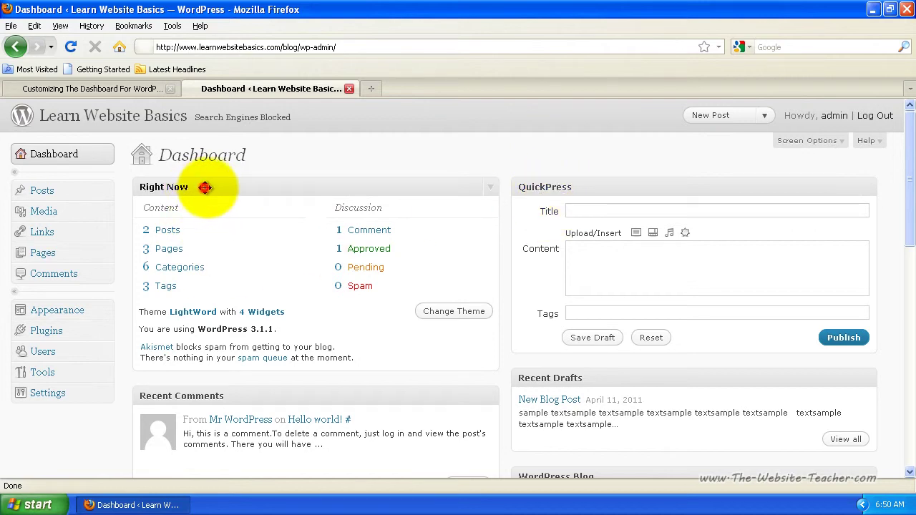
drag(205, 188, 586, 185)
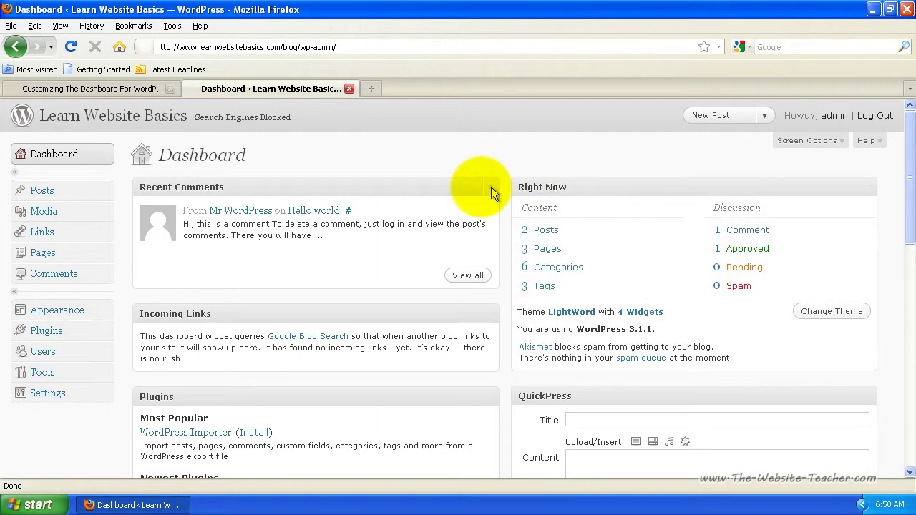
mouse_move(431, 184)
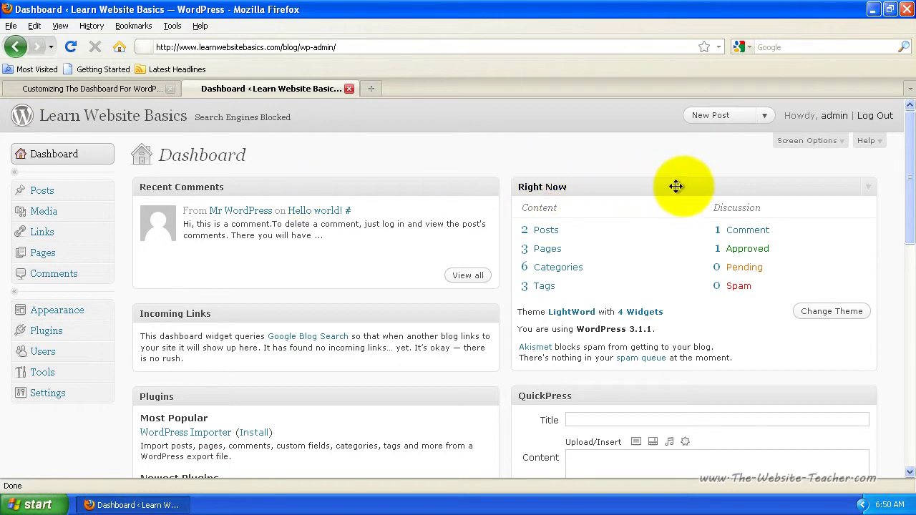
drag(683, 186, 303, 188)
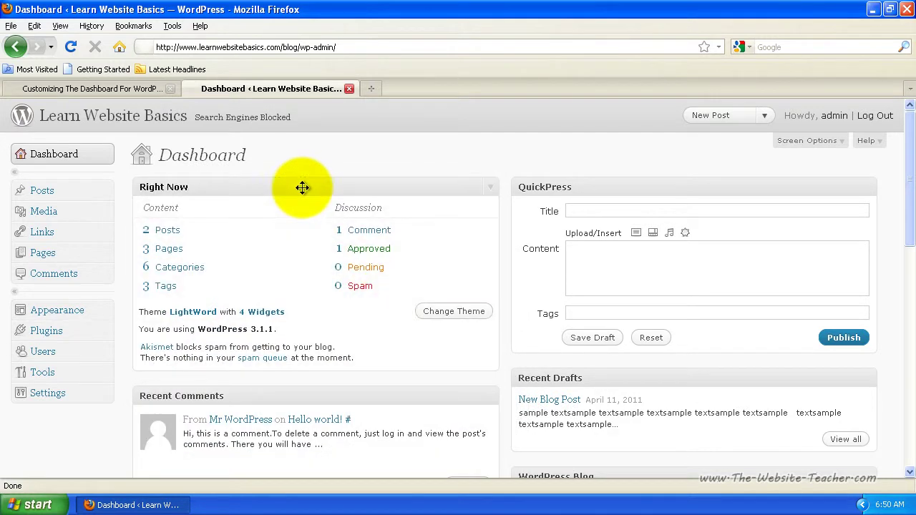
drag(906, 188, 885, 159)
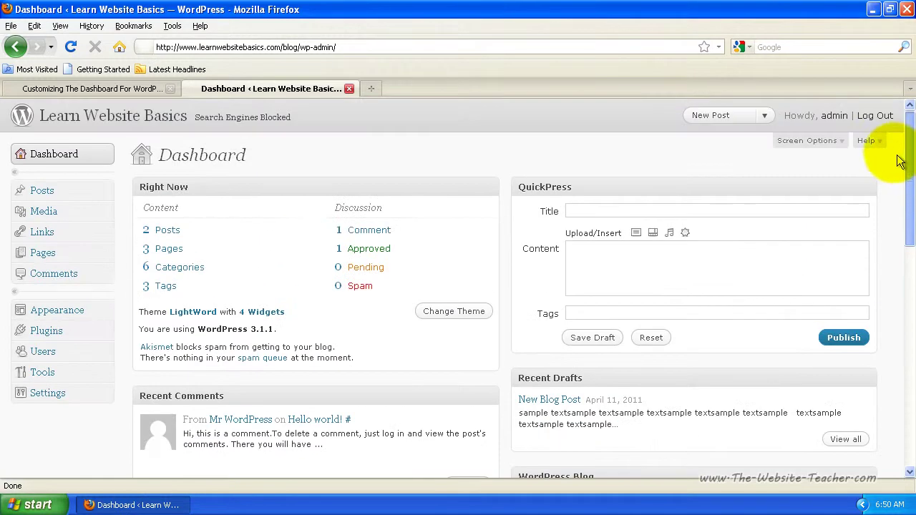
Collapse Right Now, Recent Comments, Incoming Links, Plugins, Latest Thanks and LightWord Theme in the left column
click(490, 189)
click(490, 189)
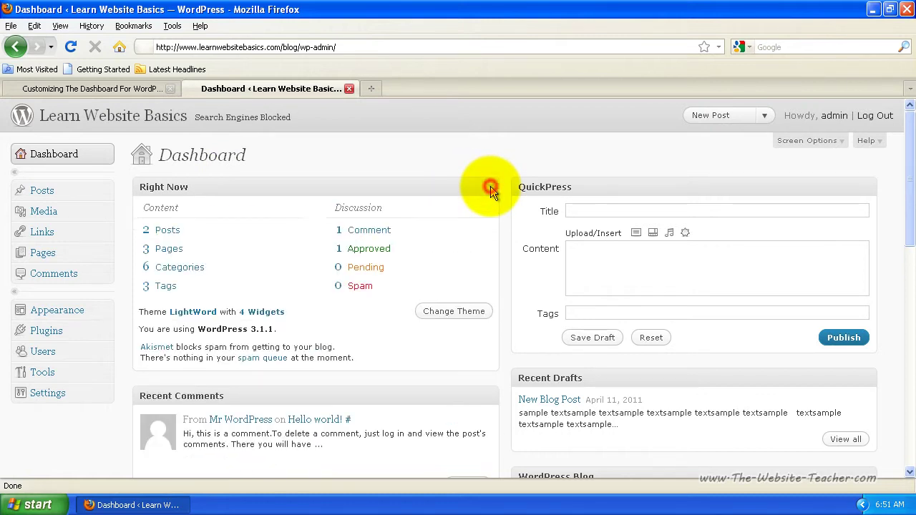
click(490, 189)
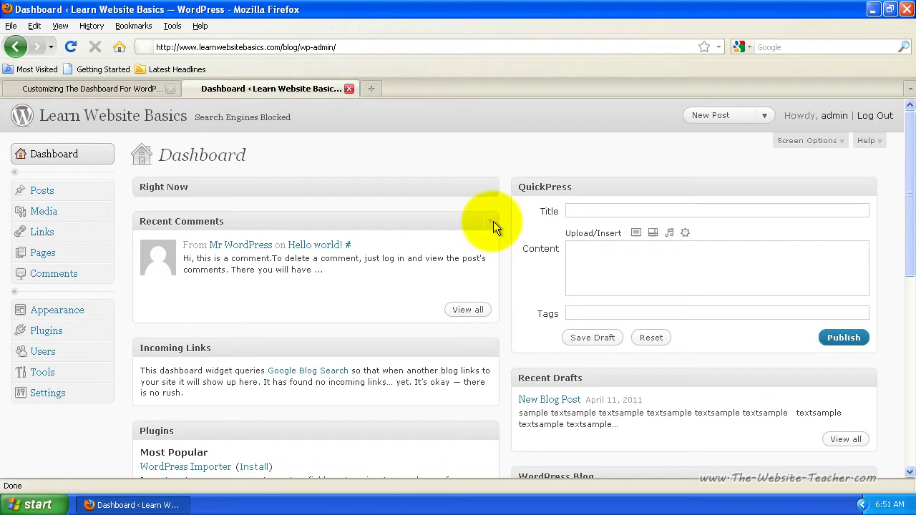
click(492, 221)
click(491, 255)
click(492, 289)
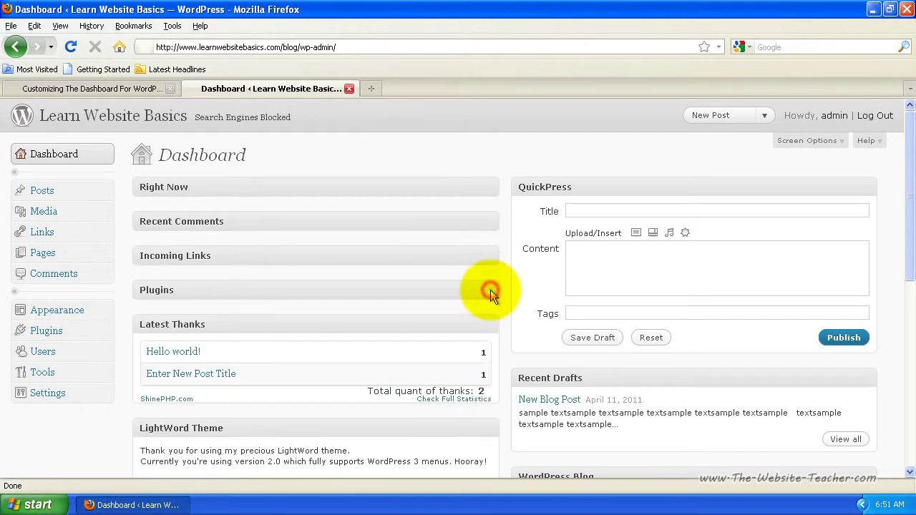
click(491, 328)
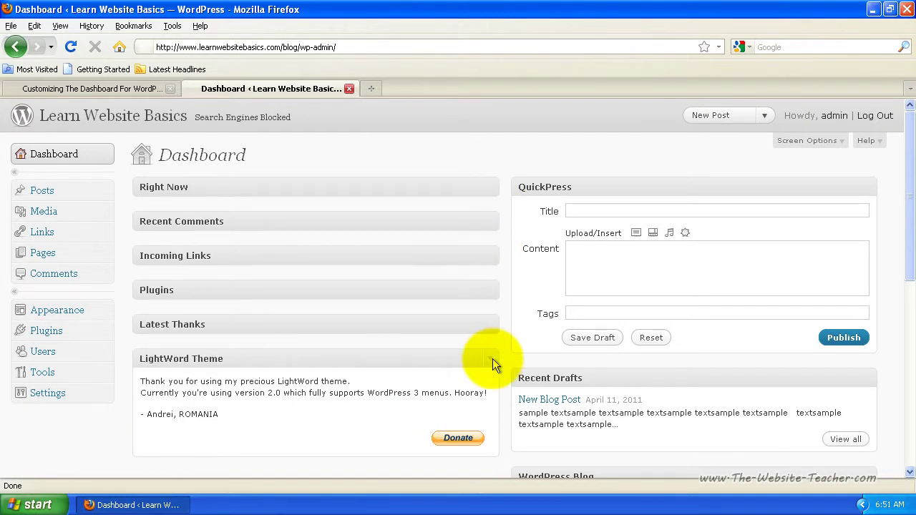
click(492, 360)
Collapse Recent Drafts, QuickPress, WordPress Blog and Other WordPress News, and move Recent Comments below Incoming Links
click(868, 379)
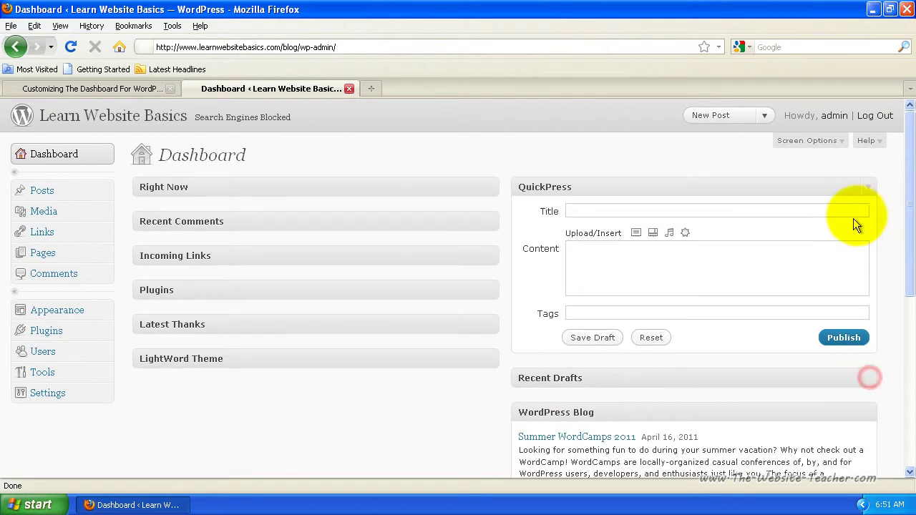
click(868, 191)
click(870, 254)
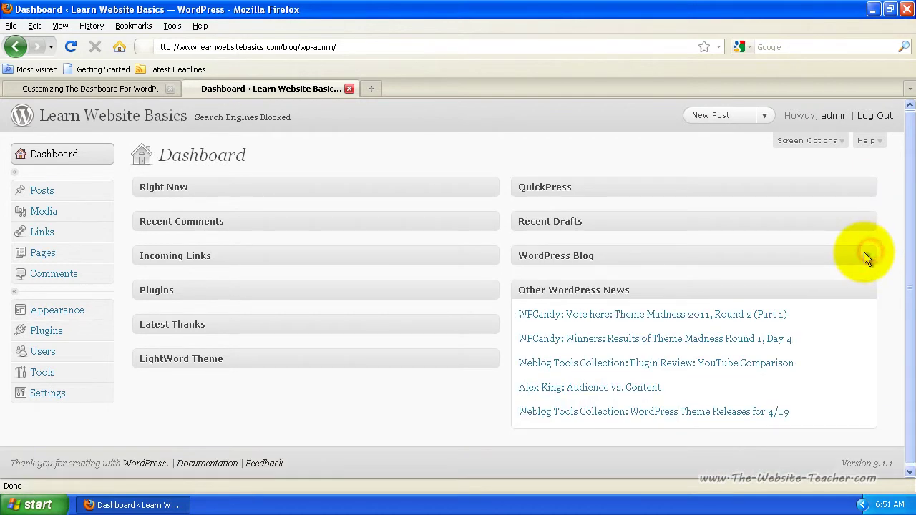
click(871, 289)
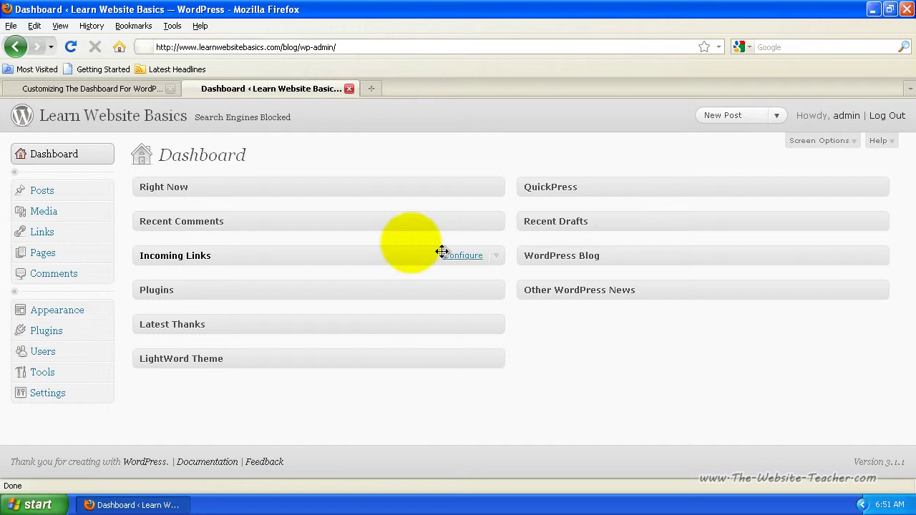
drag(255, 222, 315, 256)
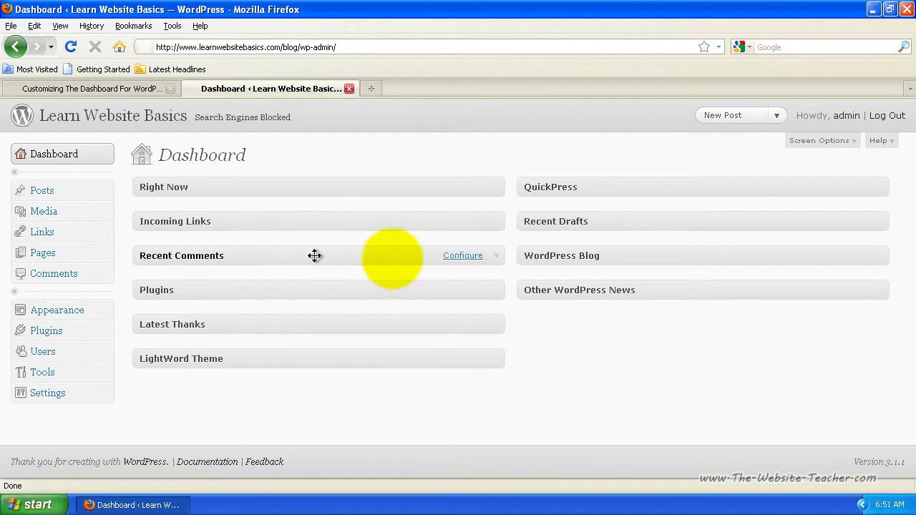
click(496, 187)
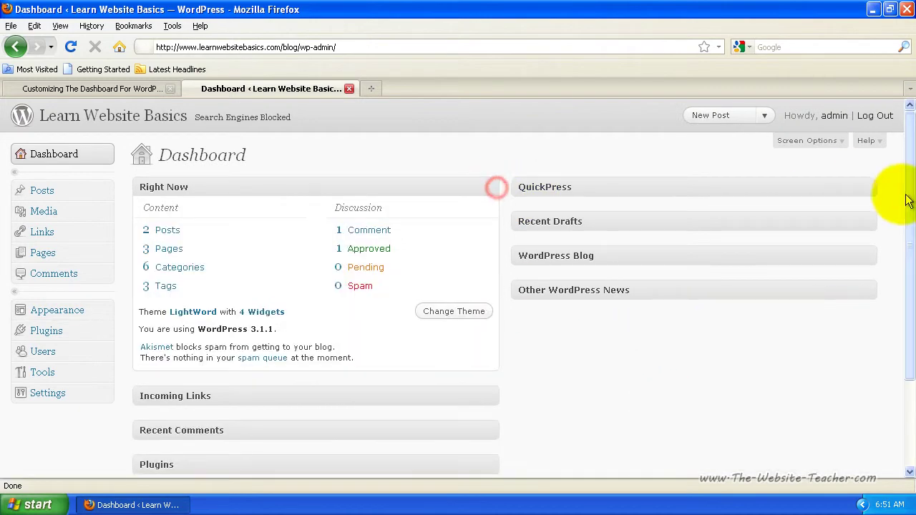
click(870, 186)
click(871, 377)
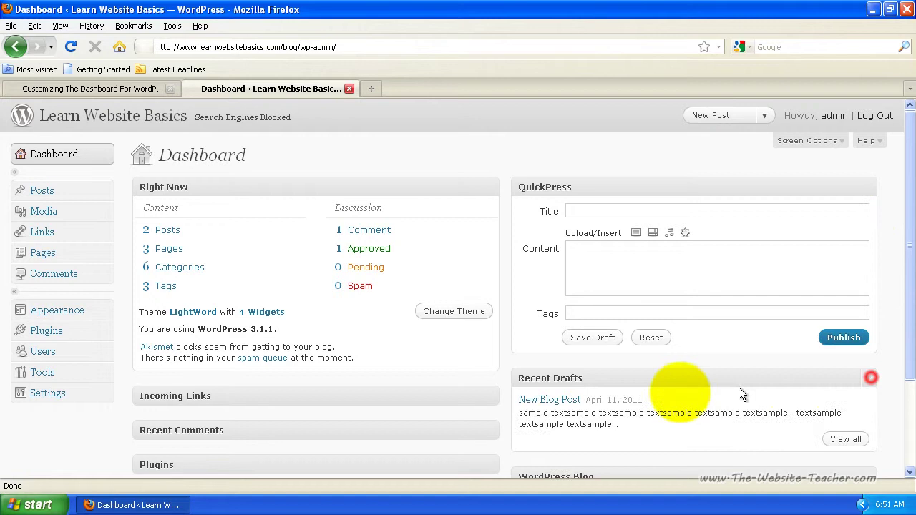
click(492, 398)
scroll(501, 423, down, 5)
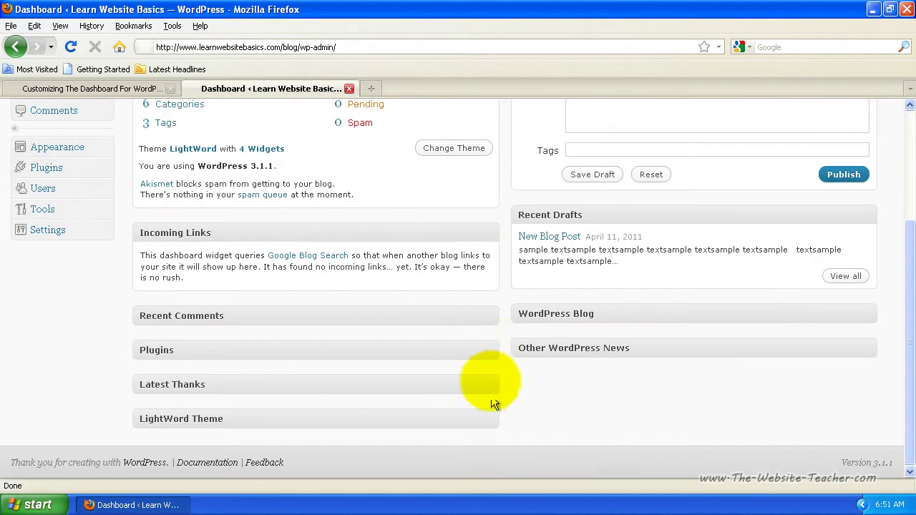
click(490, 316)
click(869, 312)
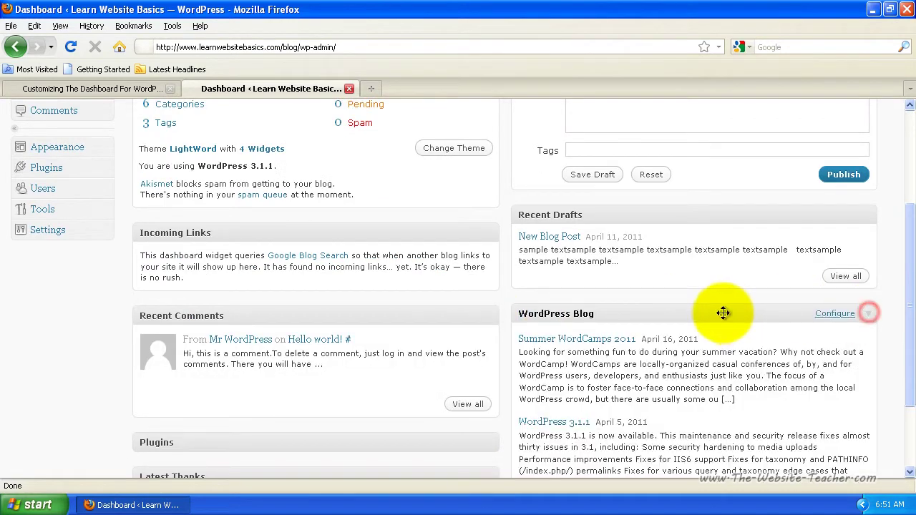
scroll(723, 313, up, 5)
scroll(506, 289, down, 8)
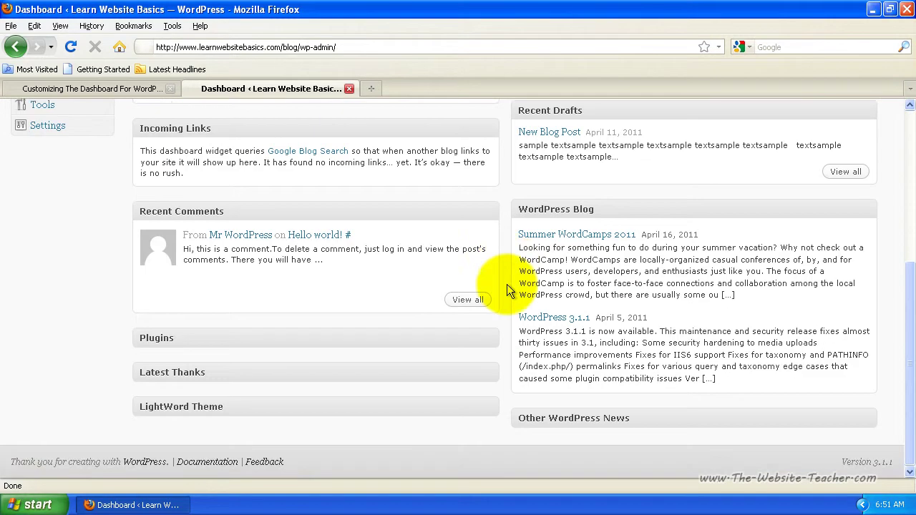
click(489, 338)
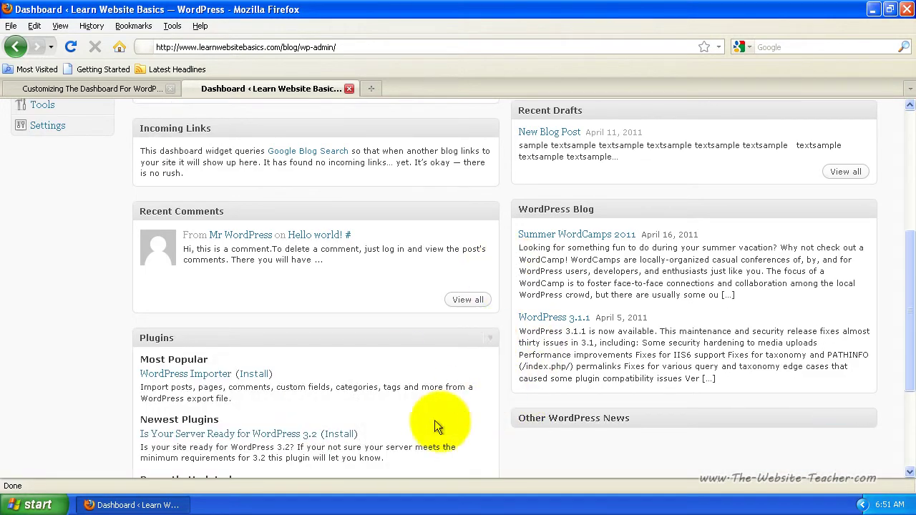
click(868, 418)
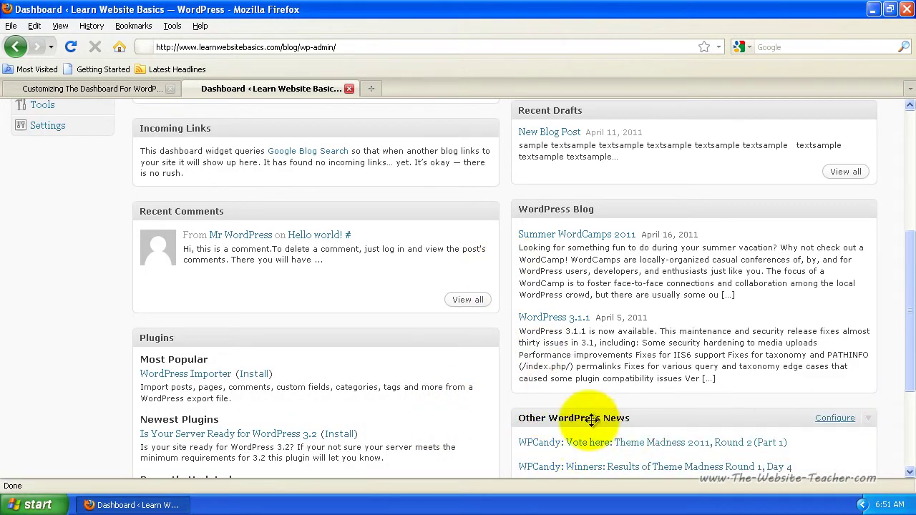
scroll(586, 429, up, 2)
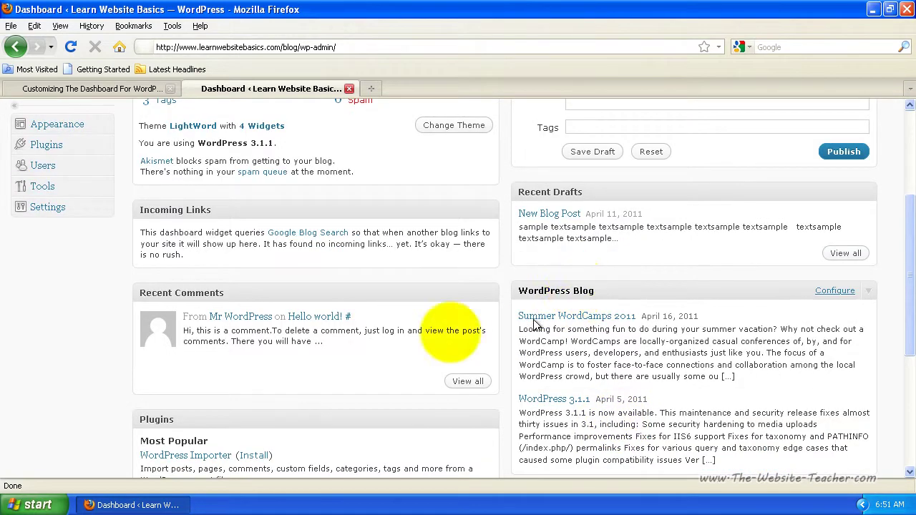
scroll(289, 323, down, 2)
scroll(373, 313, up, 6)
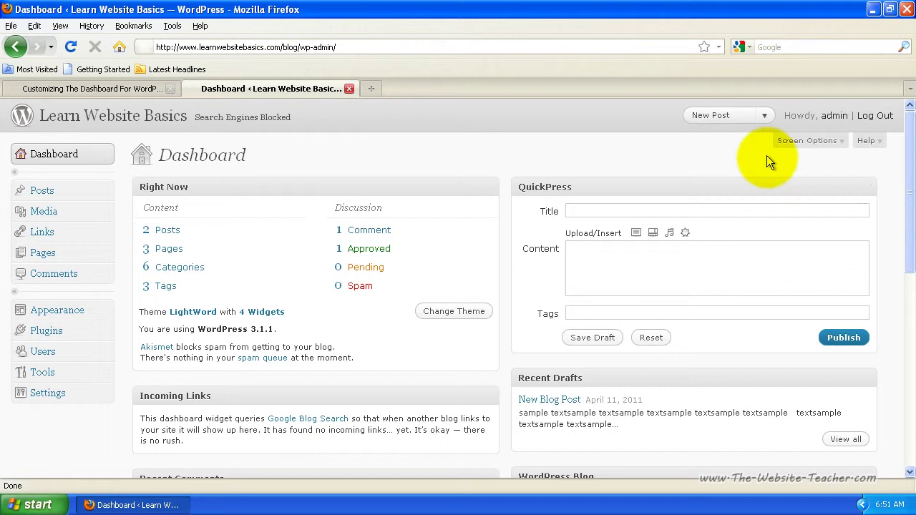
In Screen Options, hide Incoming Links, Plugins, Latest Thanks, Recent Drafts, Other WordPress News and WordPress Blog
click(838, 147)
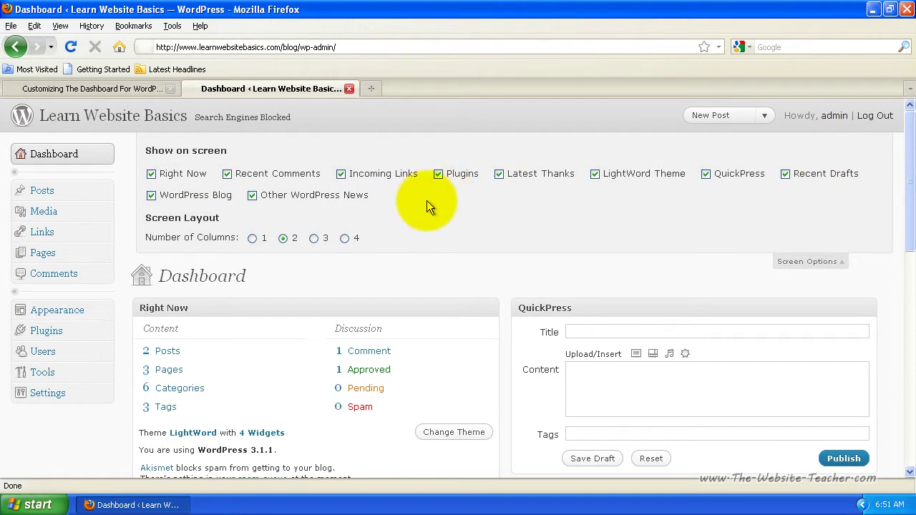
drag(145, 151, 227, 152)
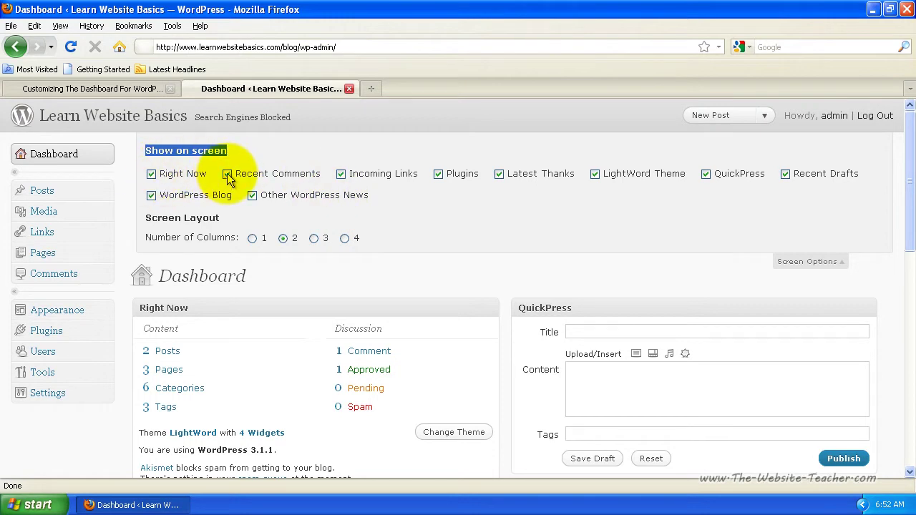
click(341, 175)
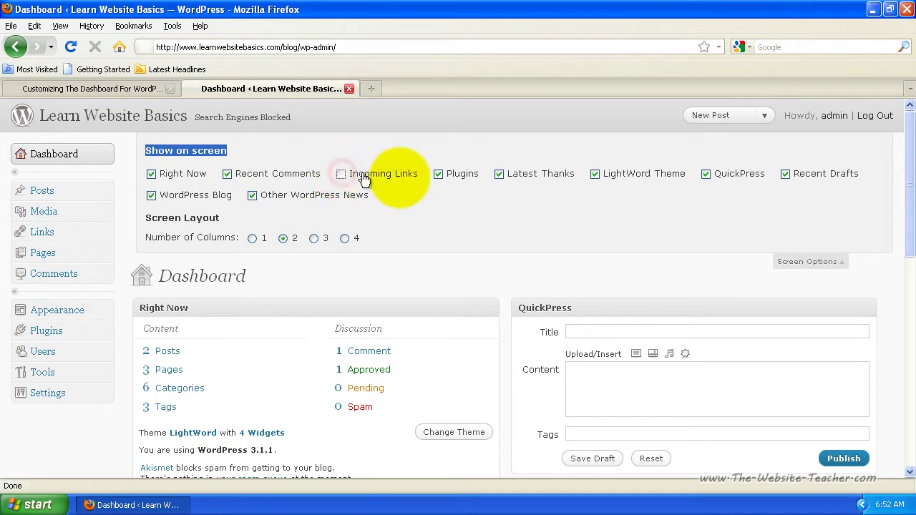
click(437, 175)
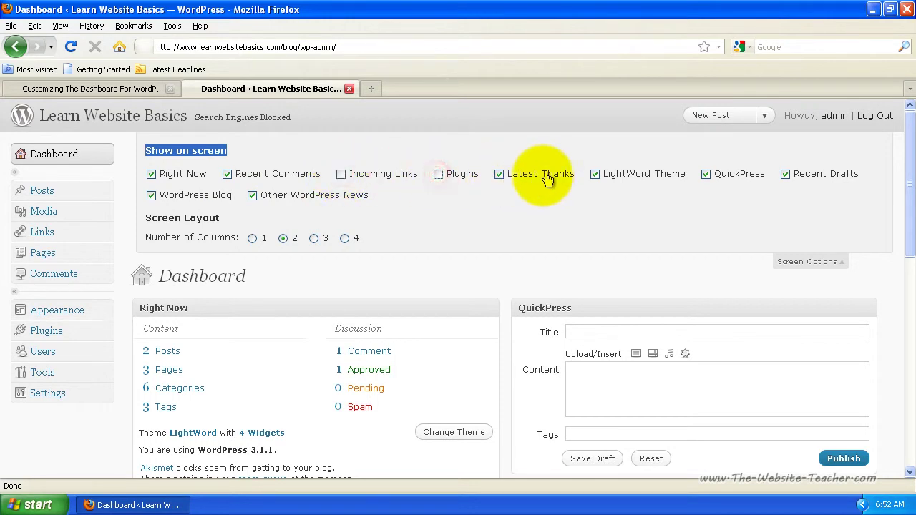
click(498, 175)
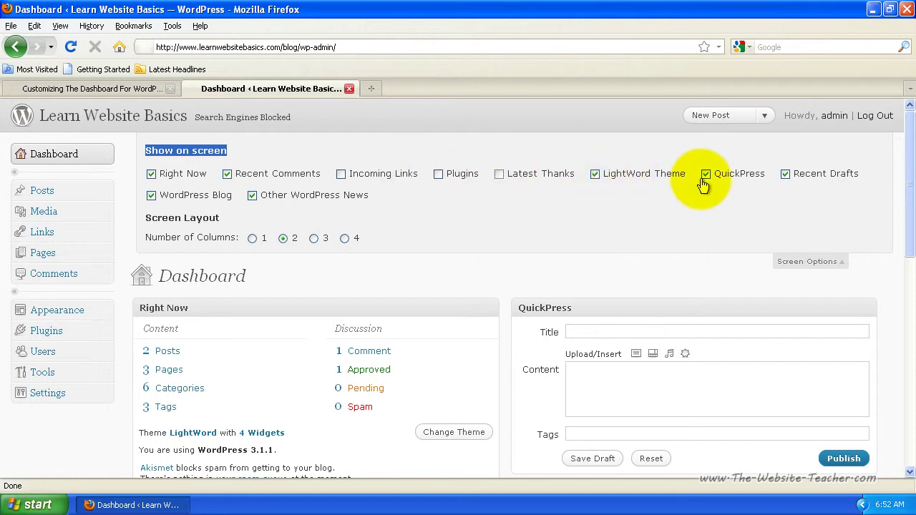
click(785, 175)
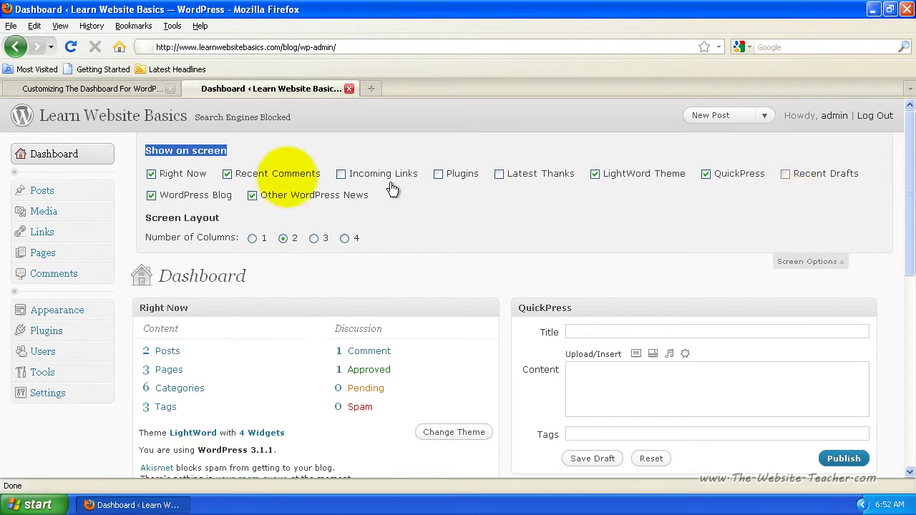
click(252, 197)
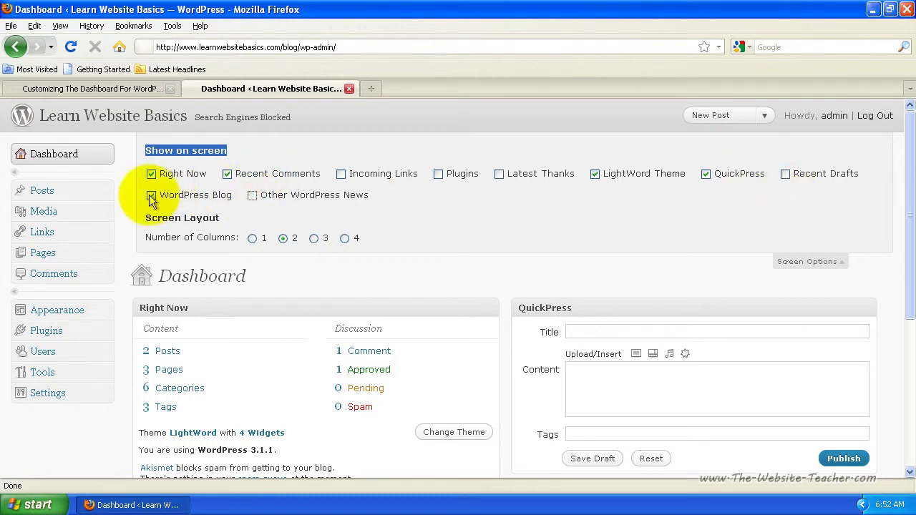
click(150, 196)
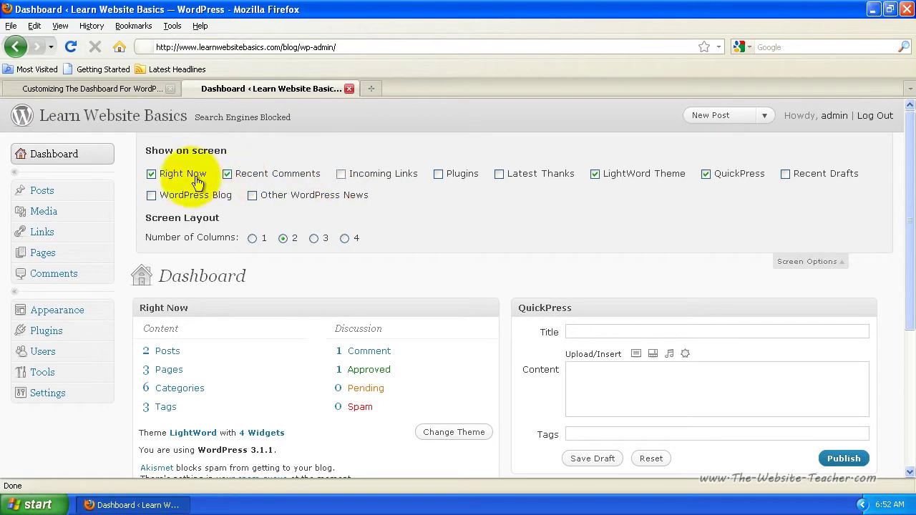
Expand LightWord Theme and move it under QuickPress in the right column, keeping Right Now shown
drag(909, 180, 906, 355)
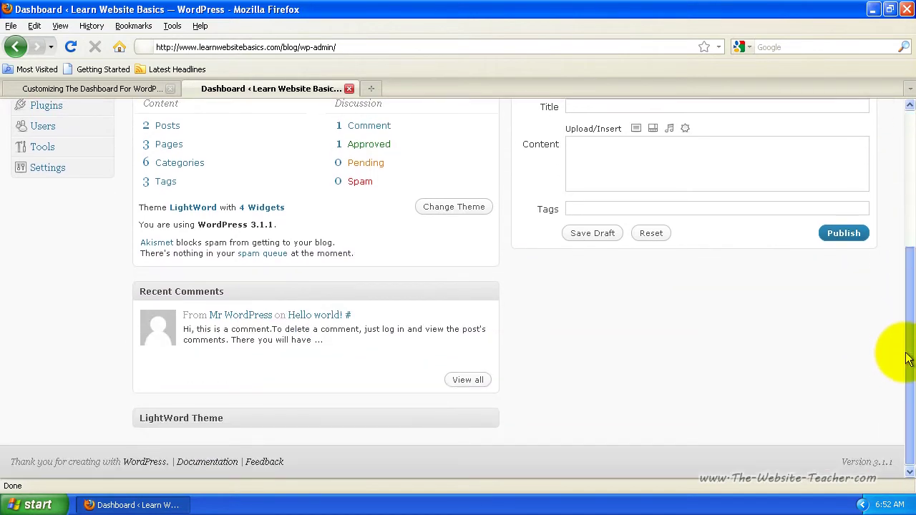
click(490, 421)
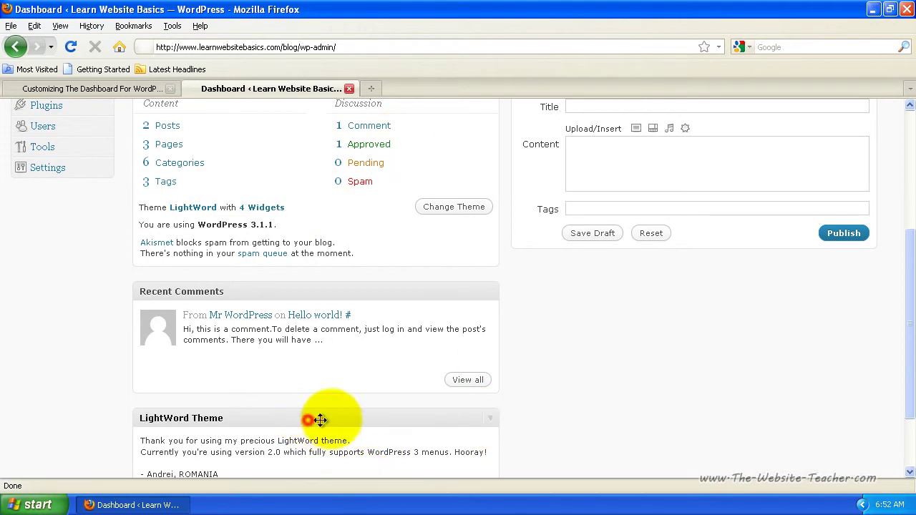
drag(320, 420, 701, 301)
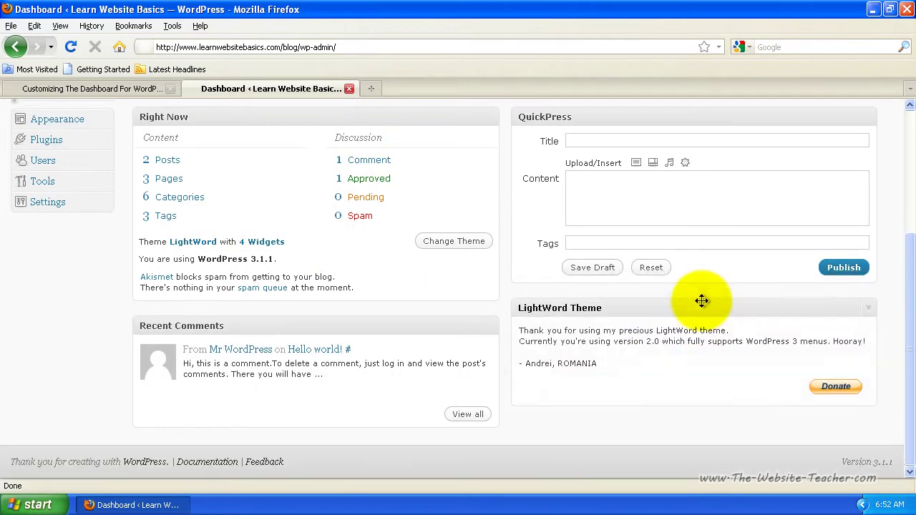
scroll(900, 237, up, 4)
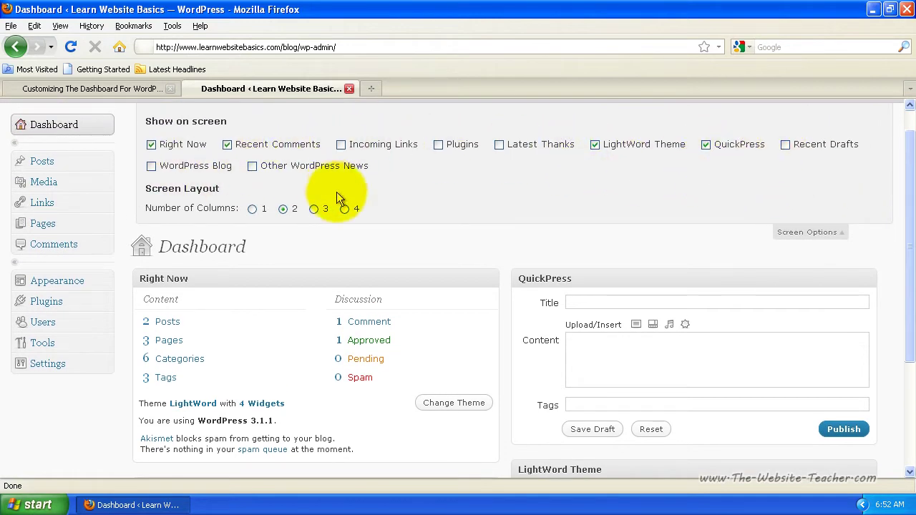
click(151, 144)
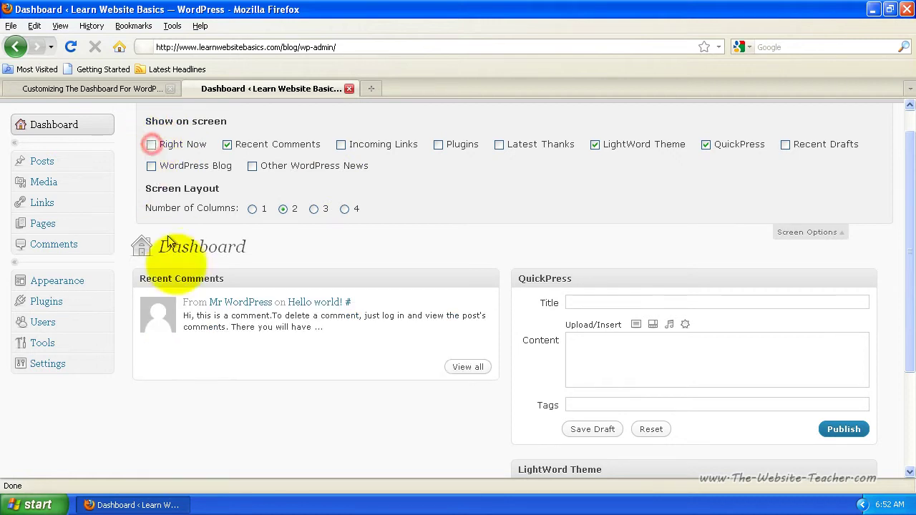
click(151, 145)
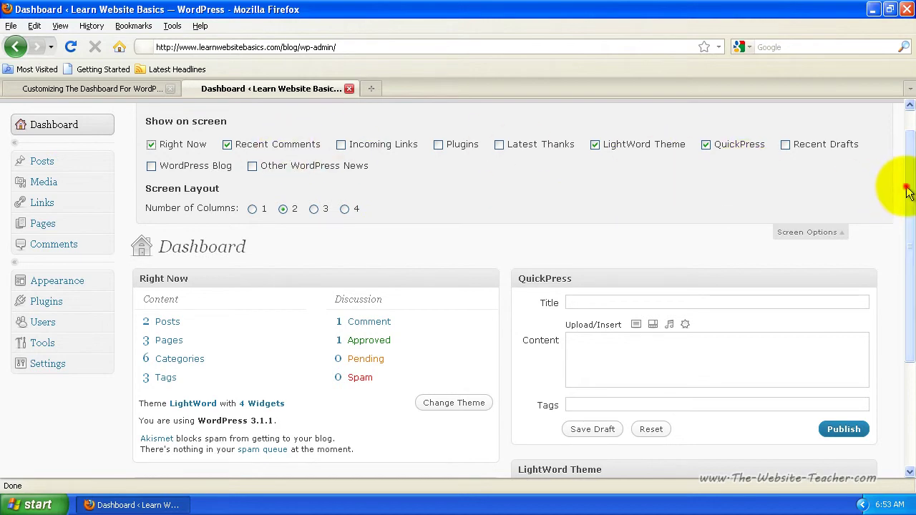
drag(906, 185, 889, 164)
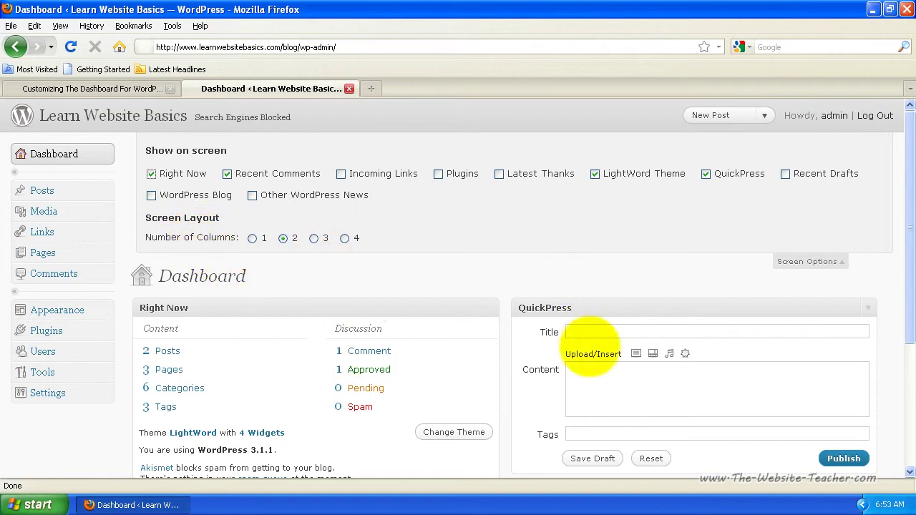
click(313, 238)
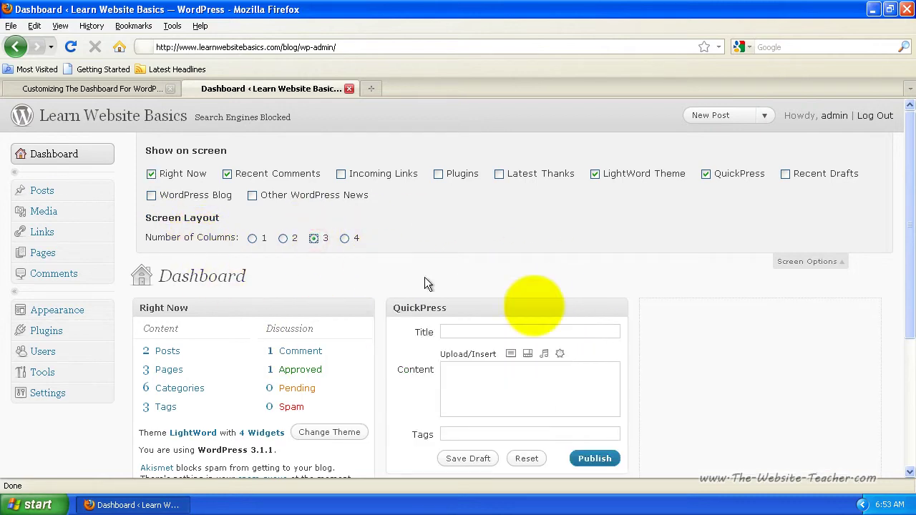
scroll(908, 297, down, 4)
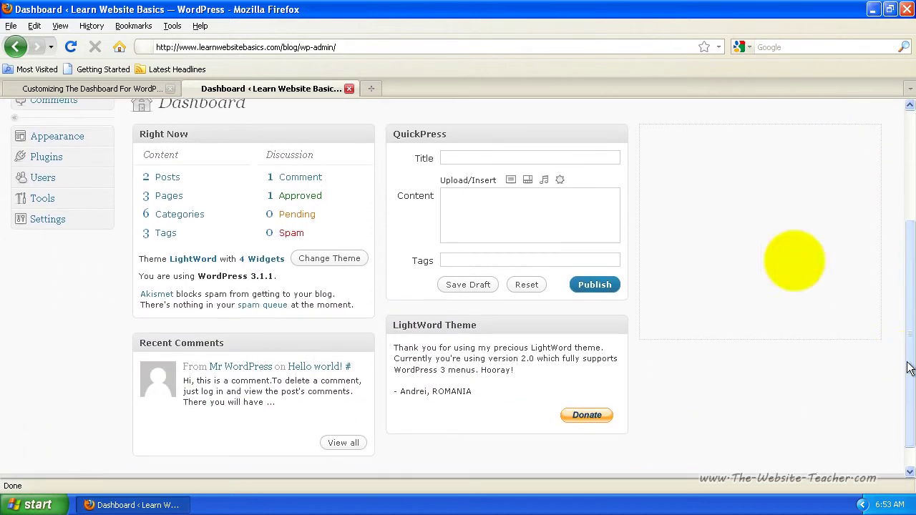
scroll(519, 311, up, 3)
drag(540, 232, 472, 207)
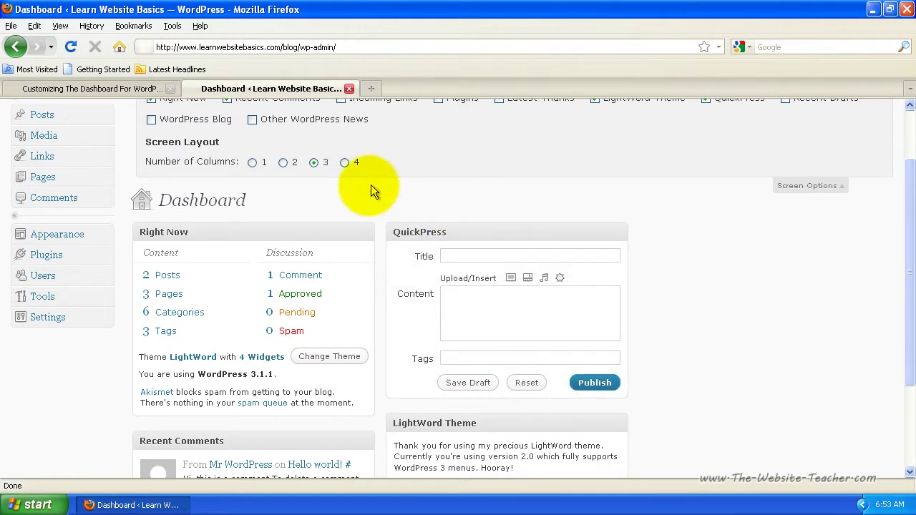
click(285, 164)
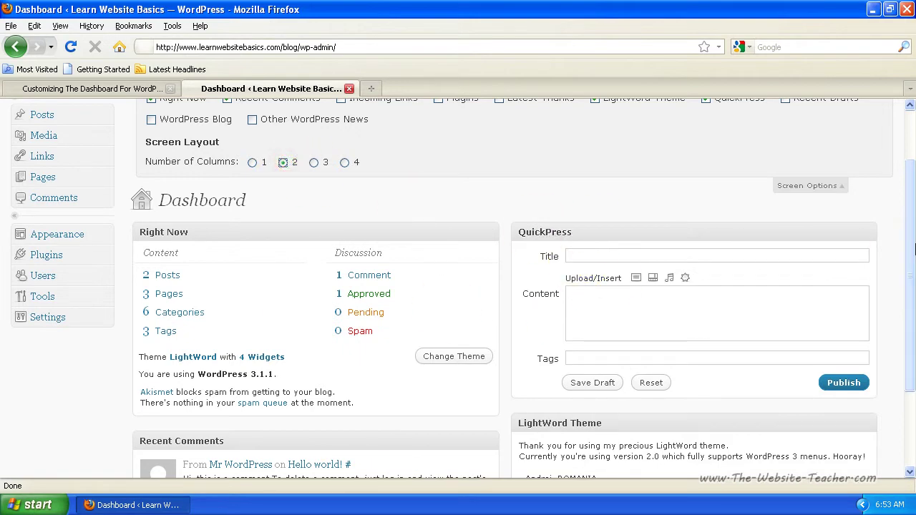
drag(908, 212, 901, 172)
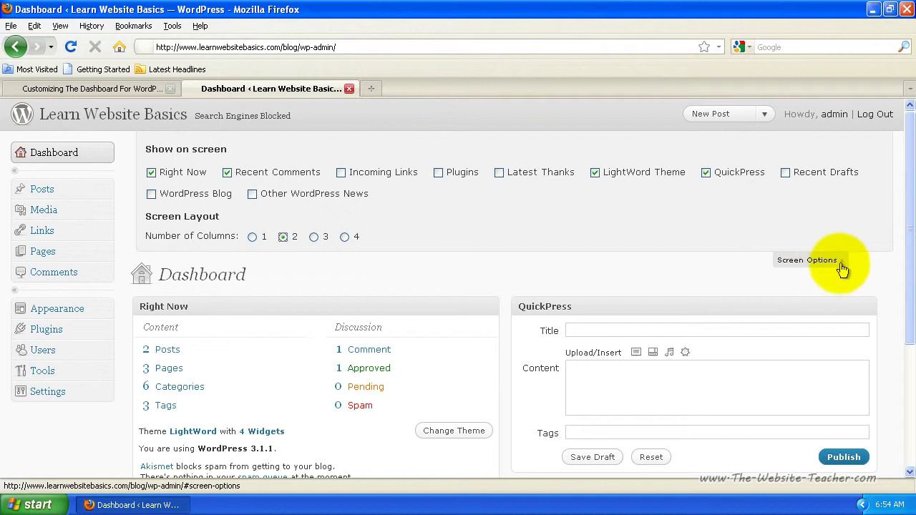
Close Screen Options and go to Plugins > Add New to search for 'dashboard'
click(837, 264)
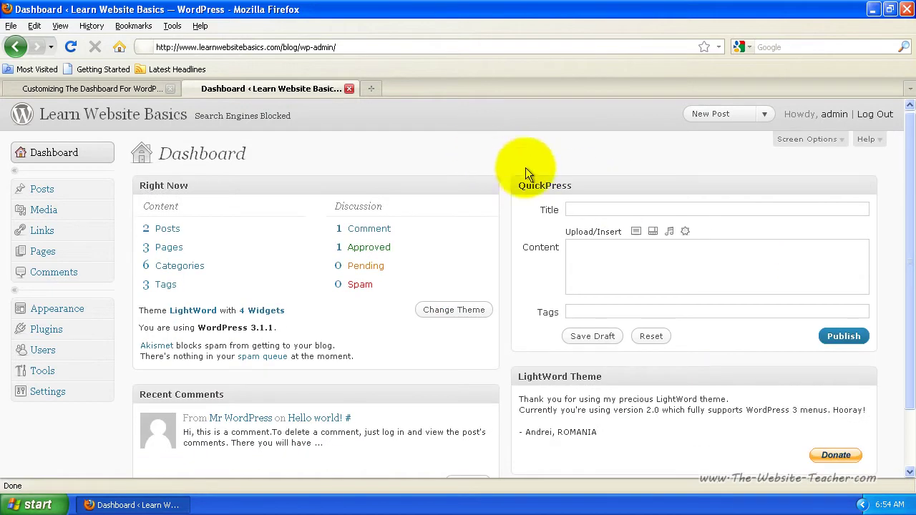
drag(910, 194, 859, 265)
drag(908, 241, 903, 180)
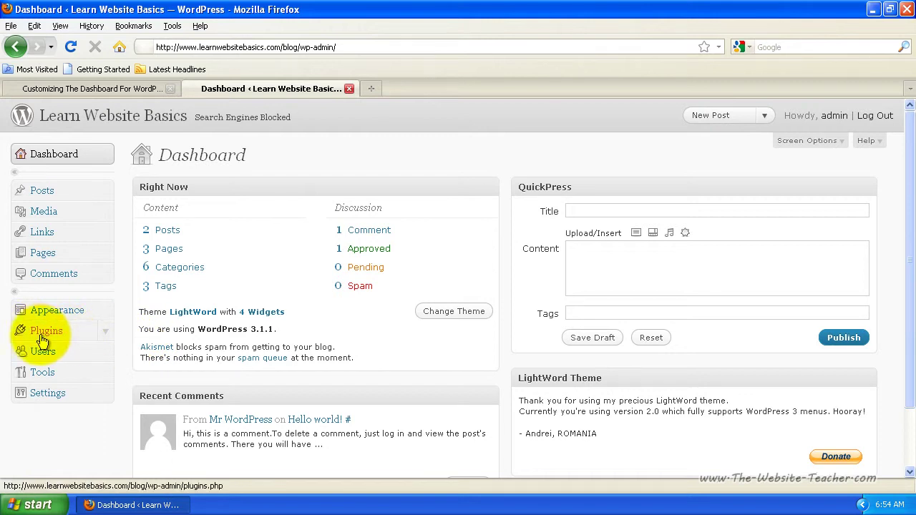
click(105, 332)
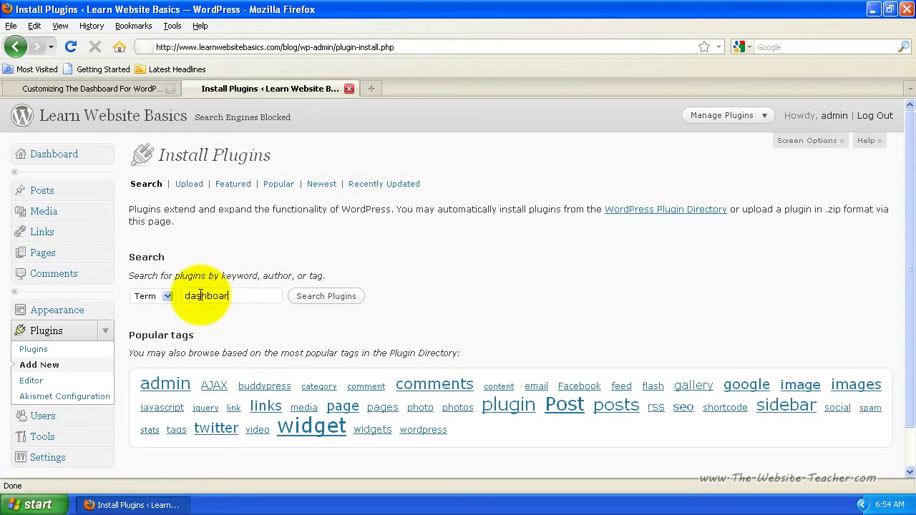
Search plugins for 'dashboard' and scroll the results down to Google Analytics Dashboard 2.0.3
click(326, 297)
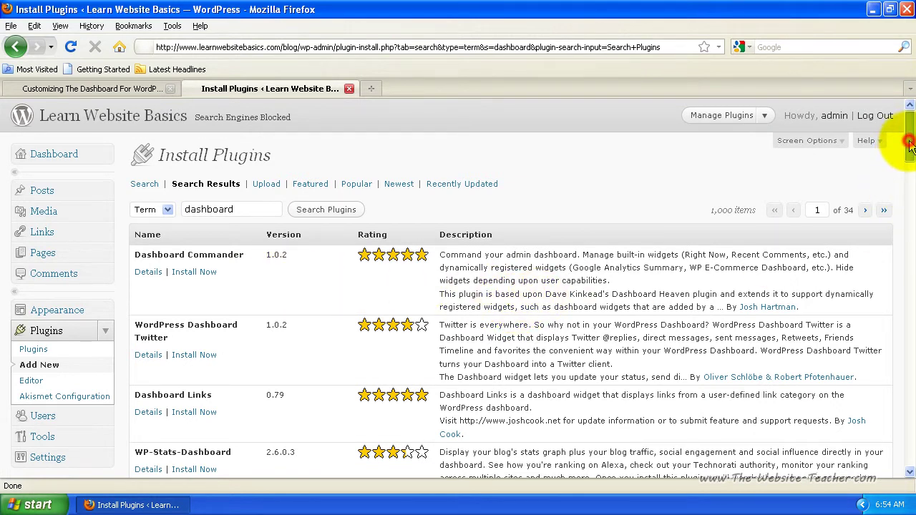
scroll(909, 144, down, 1)
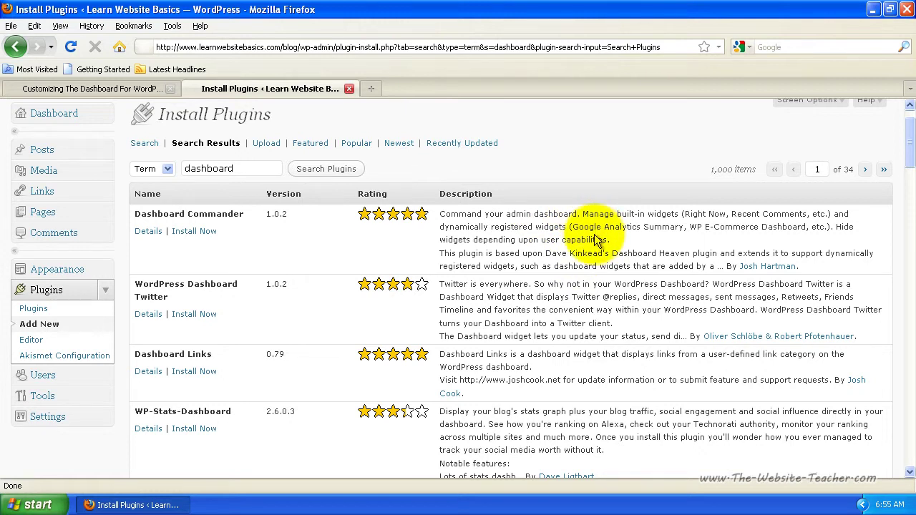
scroll(598, 240, down, 4)
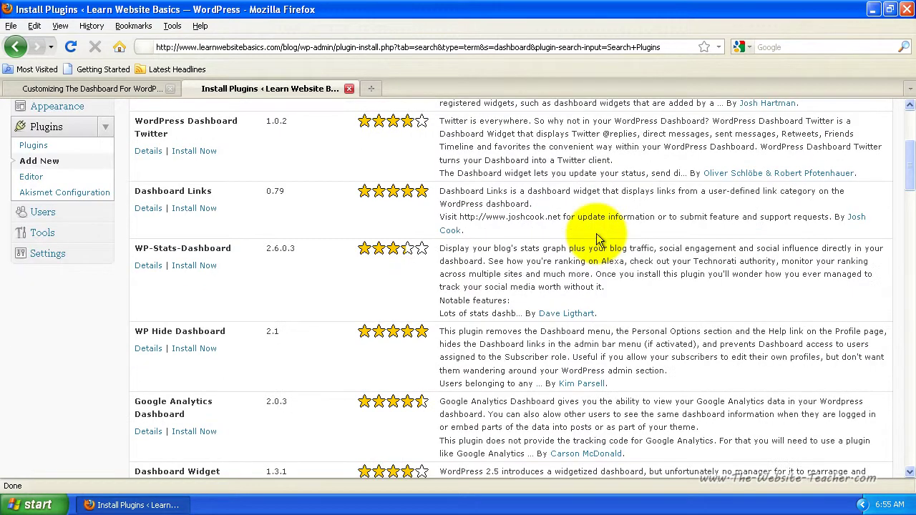
scroll(596, 233, down, 2)
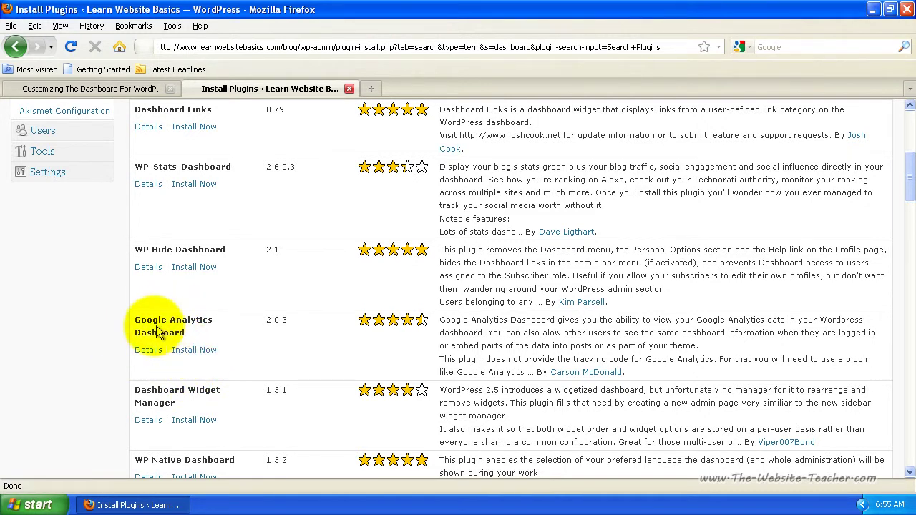
Install the Google Analytics Dashboard 2.0.3 plugin, confirming the install prompt
click(193, 350)
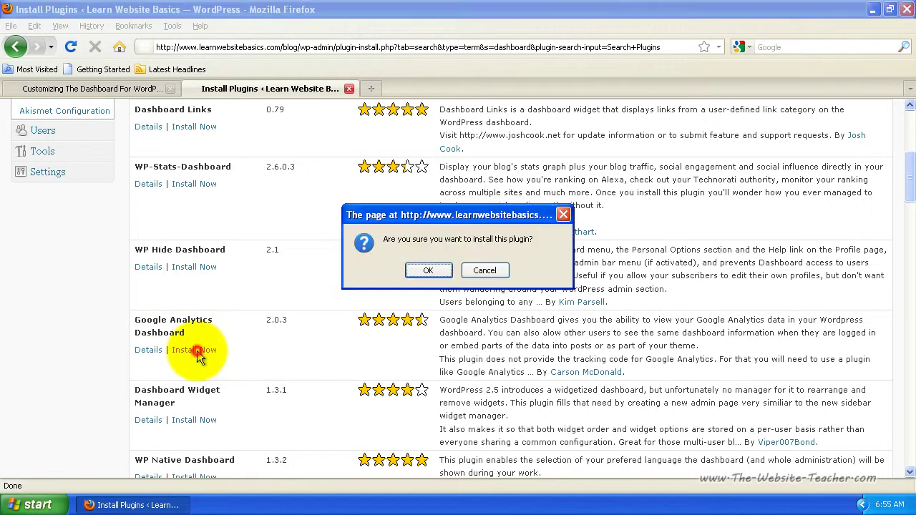
click(427, 272)
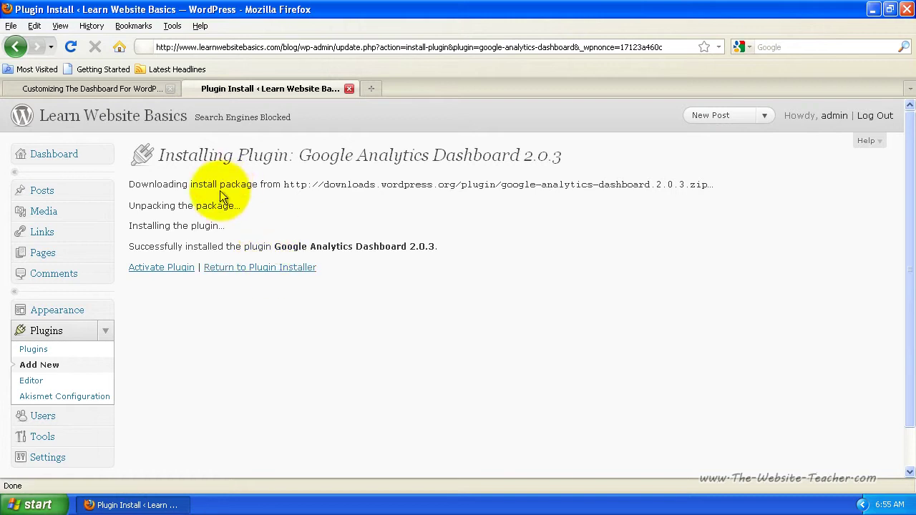
Return to the Dashboard and show the widget visibility and 2-column layout options
click(67, 155)
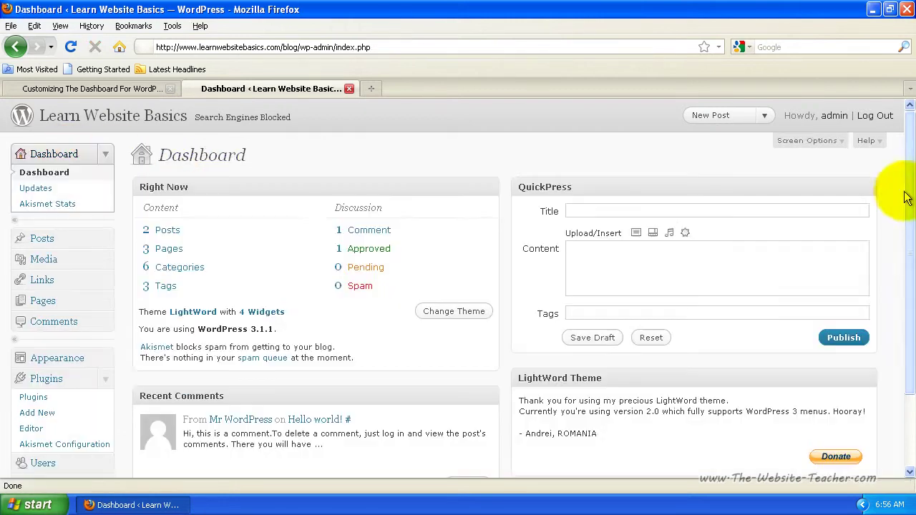
scroll(905, 241, down, 2)
scroll(902, 258, up, 1)
scroll(905, 228, up, 1)
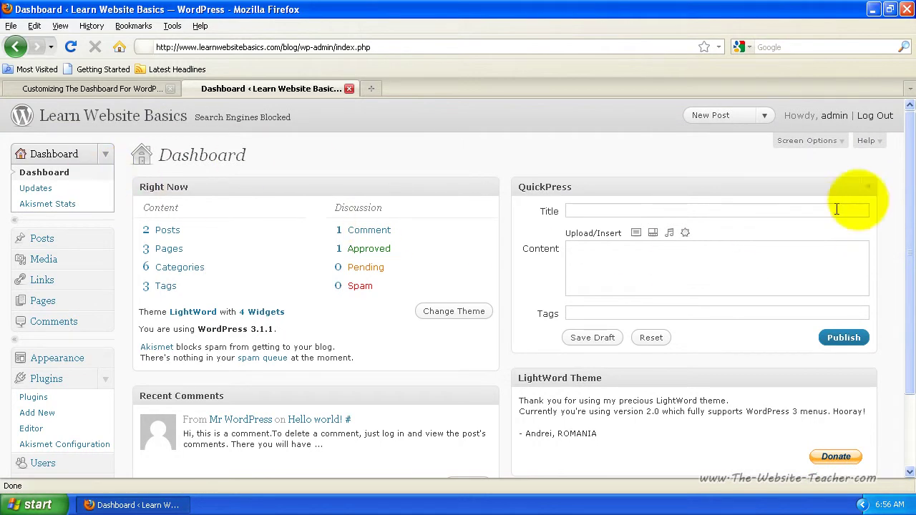
mouse_move(908, 178)
mouse_down()
mouse_move(913, 275)
mouse_move(900, 184)
mouse_up()
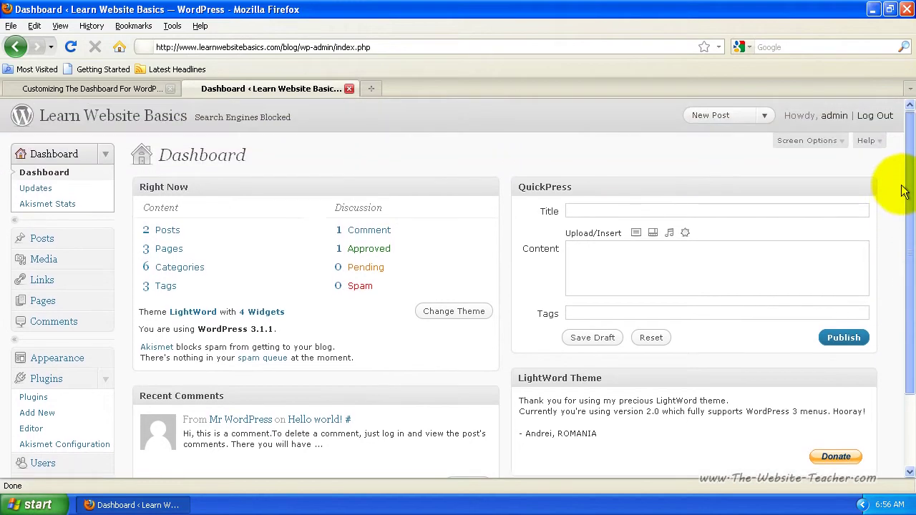
click(818, 146)
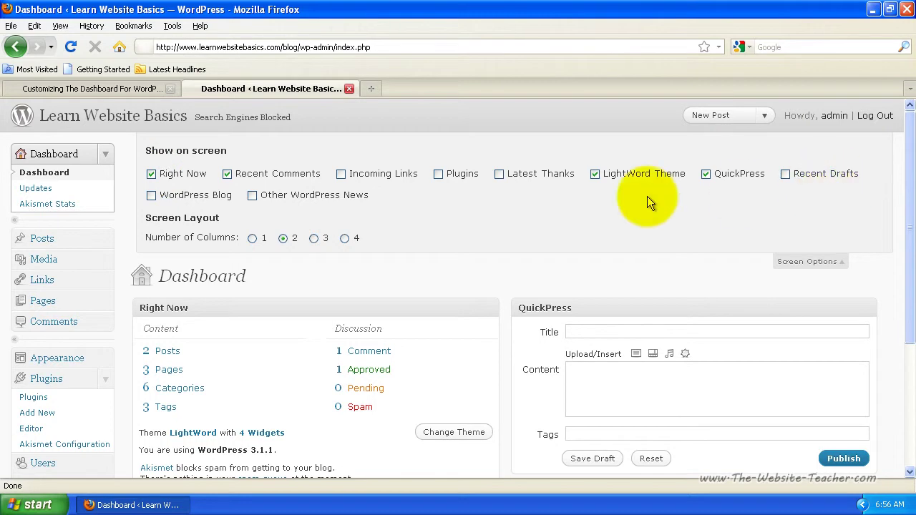
Close Screen Options and activate Google Analytics Dashboard on the Plugins page
click(804, 261)
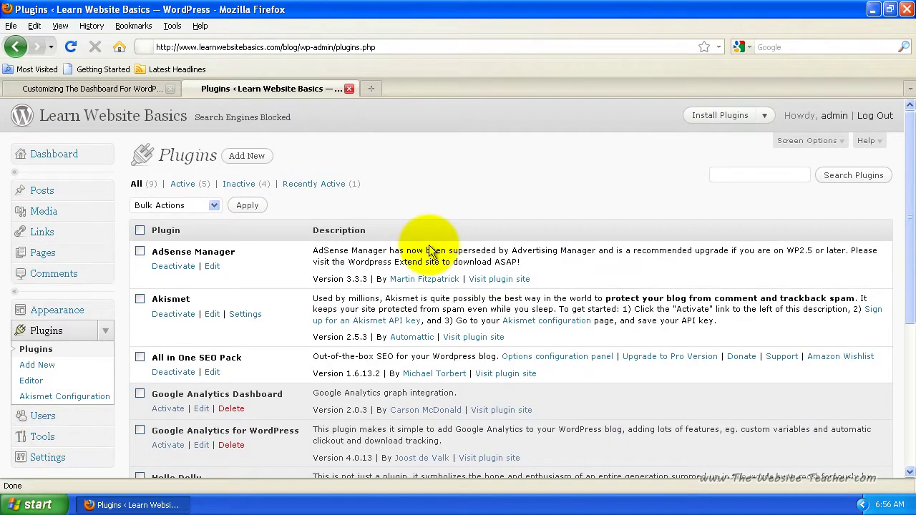
scroll(422, 229, down, 4)
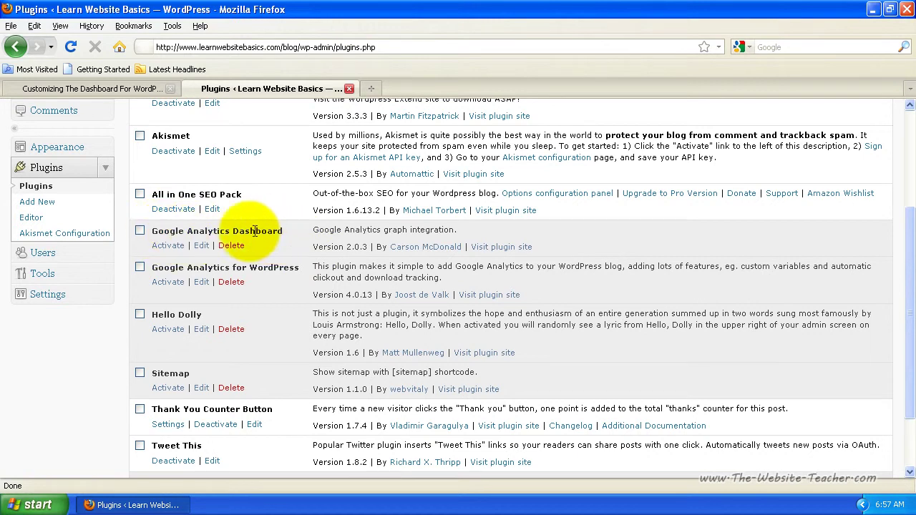
click(169, 246)
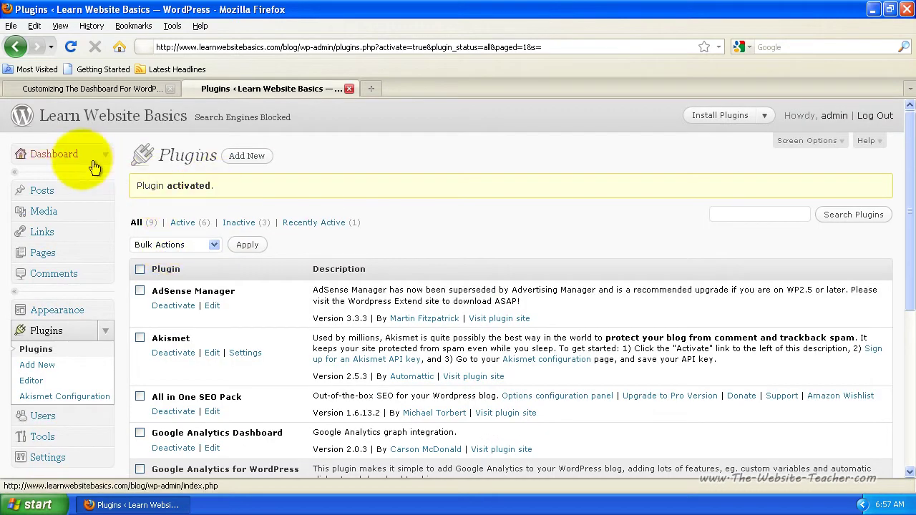
Return to the Dashboard, look over the new Google Analytics Dashboard Widget, and open Screen Options
click(55, 156)
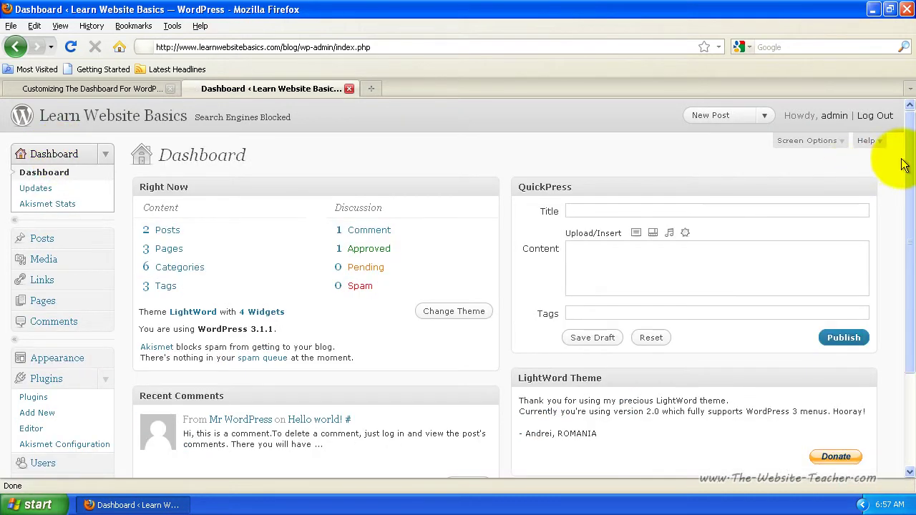
drag(906, 157, 900, 241)
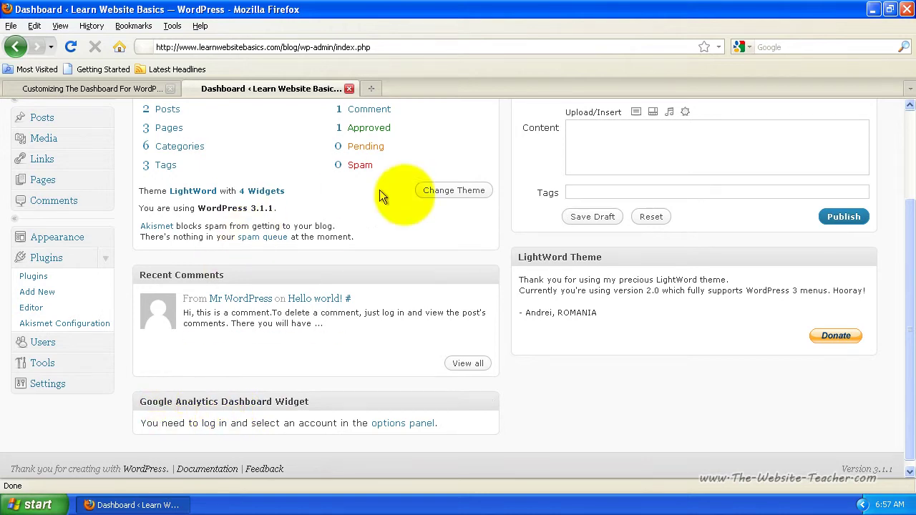
drag(907, 323, 905, 232)
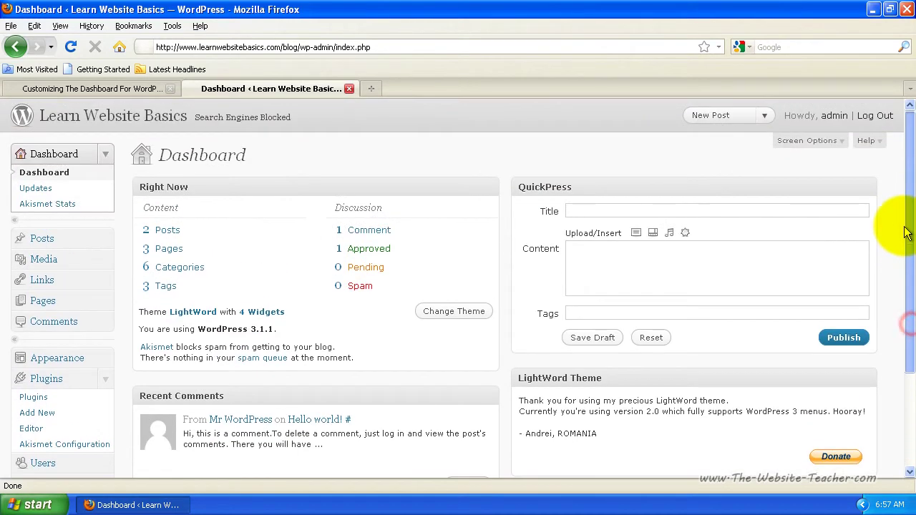
click(818, 143)
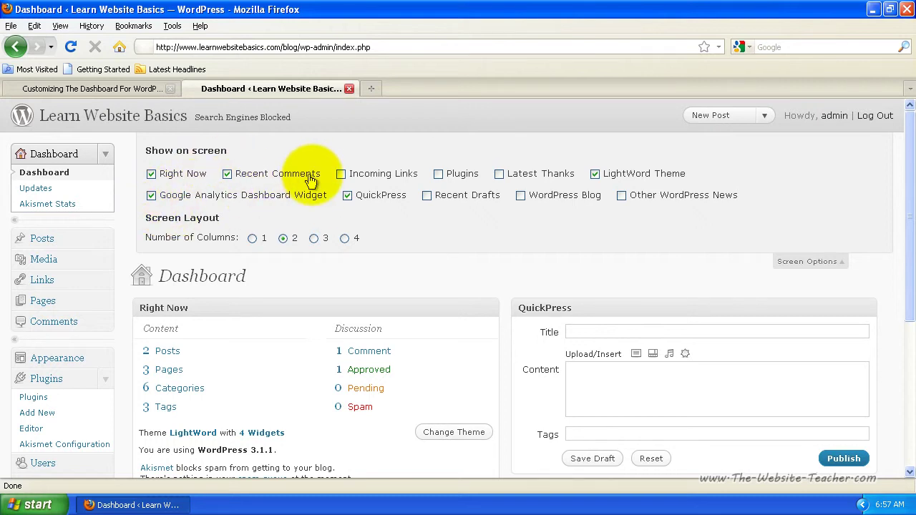
Close Screen Options and move the Google Analytics Dashboard Widget above Right Now in the left column
click(803, 263)
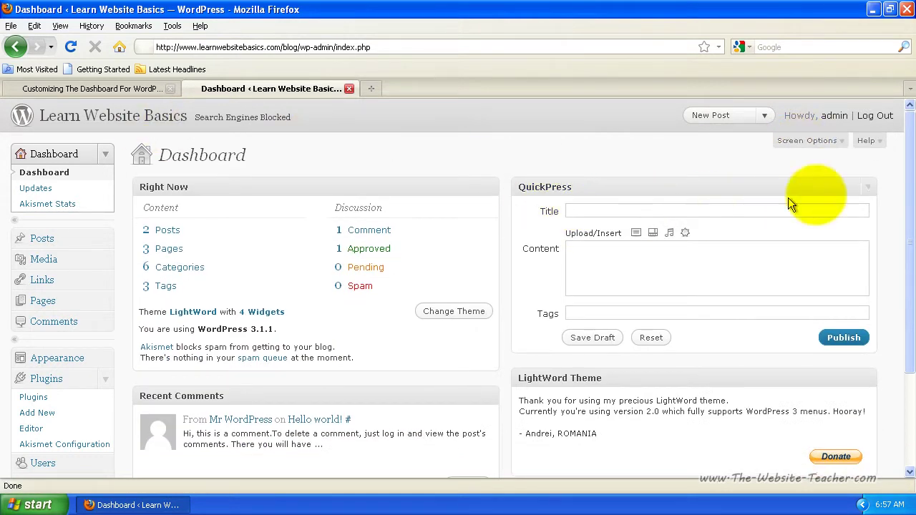
drag(913, 191, 899, 262)
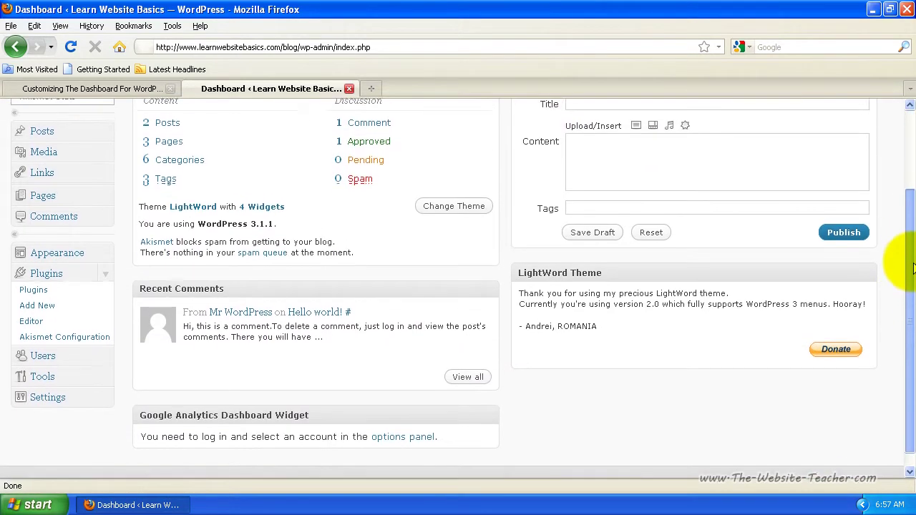
drag(360, 423, 321, 183)
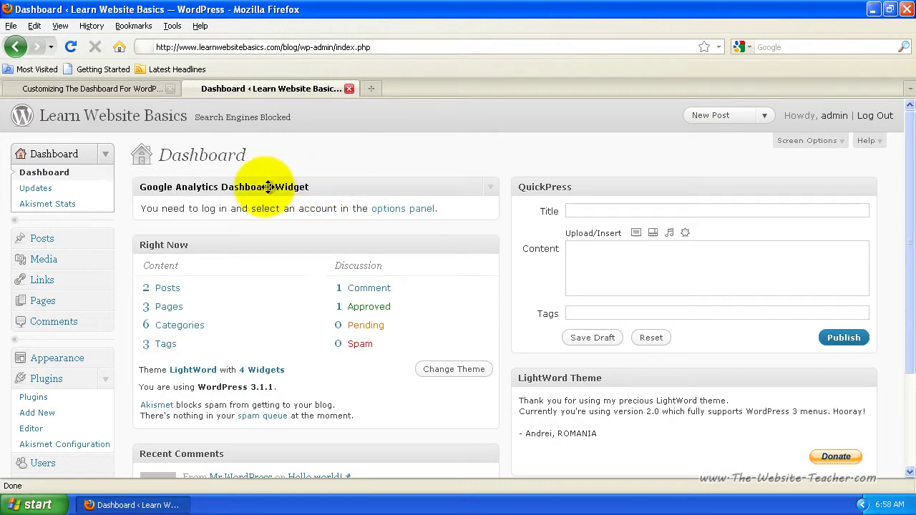
Open the Google Analytics Dashboard options page and review its Google OAuth login note
click(402, 211)
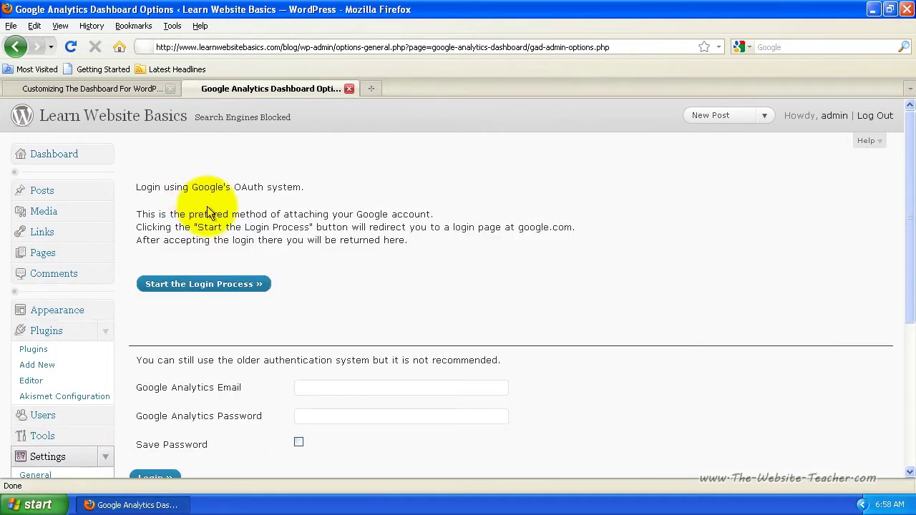
drag(202, 186, 273, 189)
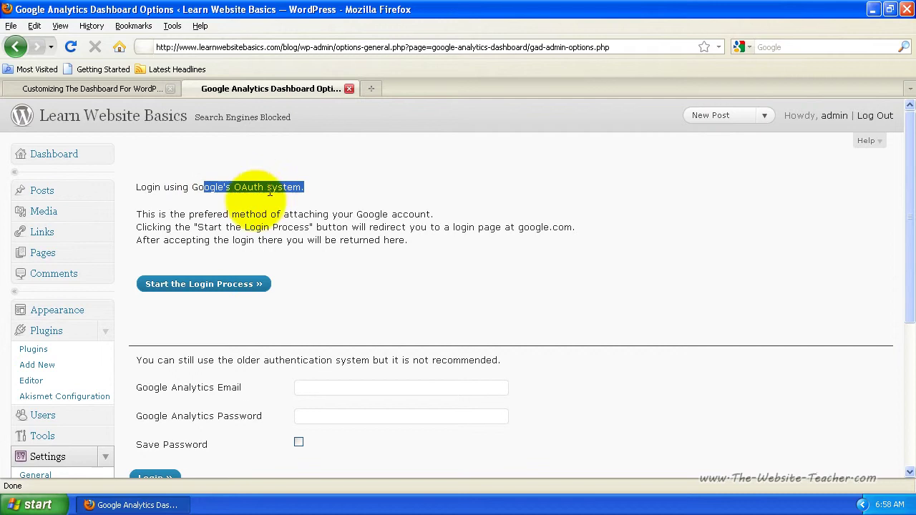
click(242, 232)
scroll(287, 306, down, 2)
scroll(291, 302, up, 2)
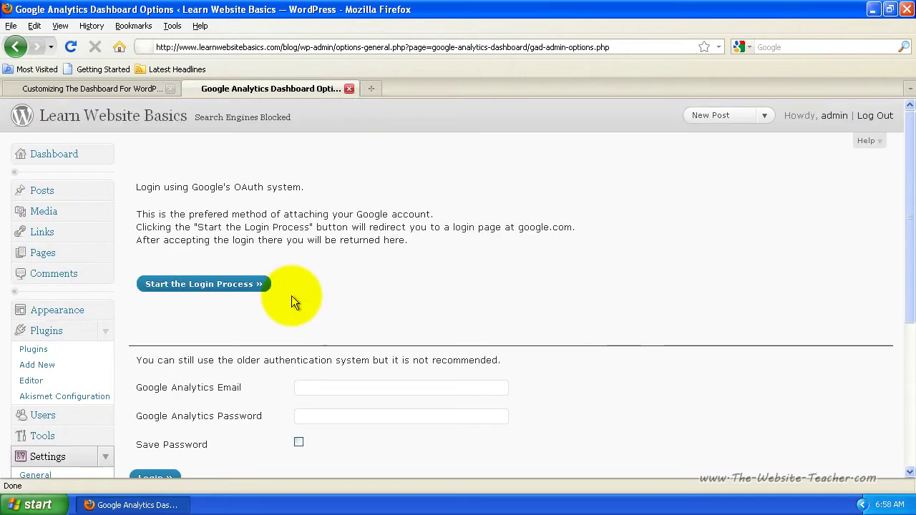
scroll(287, 304, down, 2)
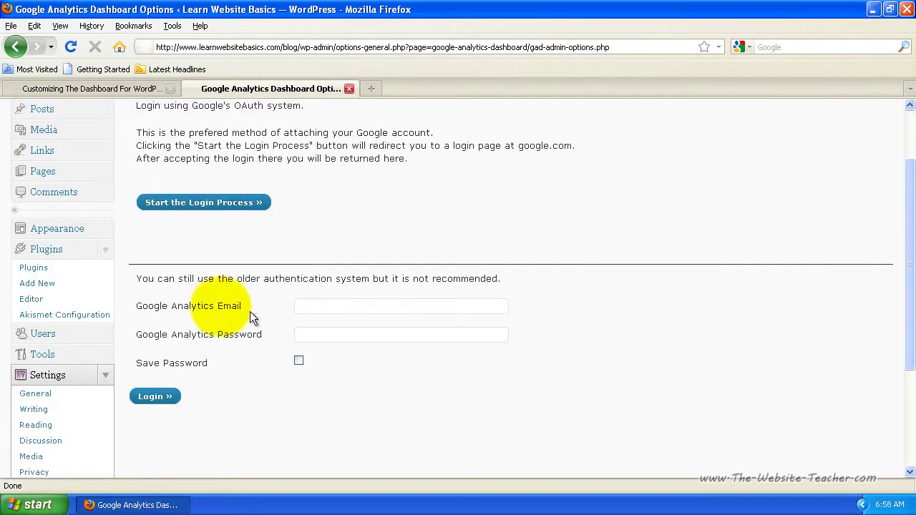
Try the Email and Password fields of the older sign-in form
click(317, 306)
click(322, 339)
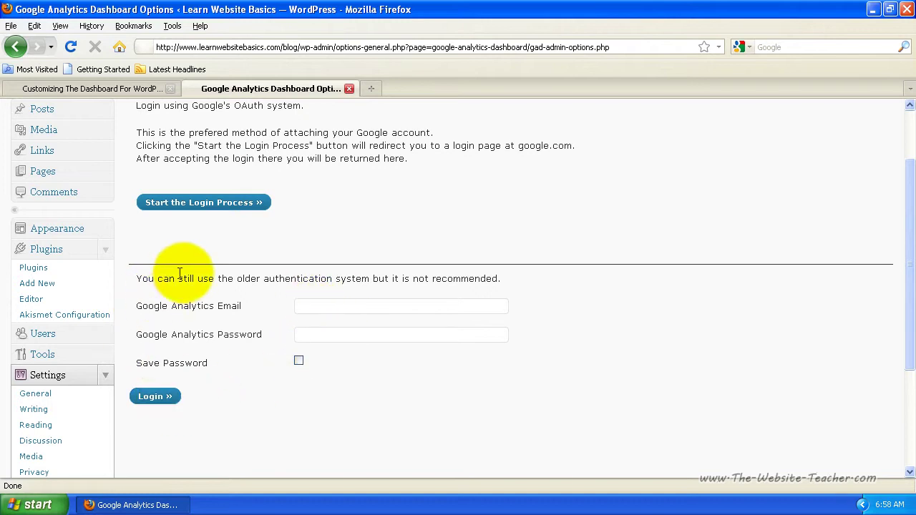
scroll(175, 279, up, 2)
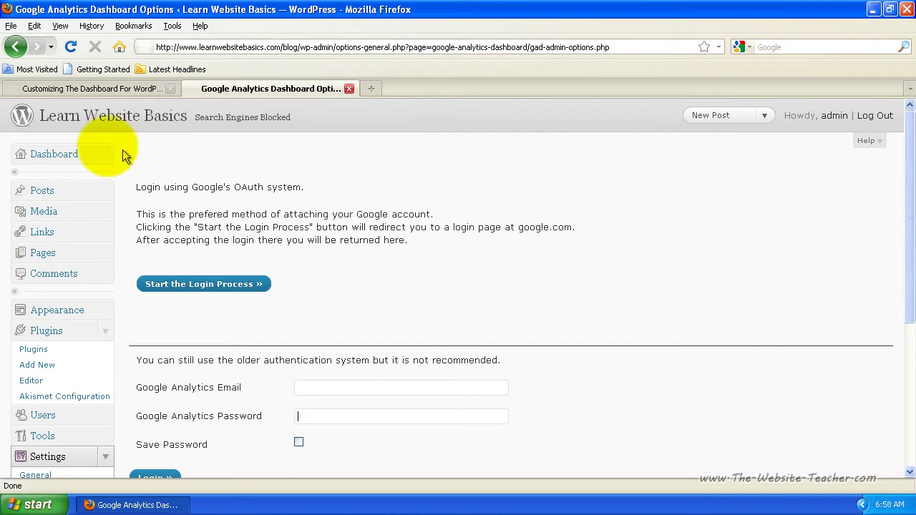
Check the Dashboard with the Analytics widget on top, then return to the Customizing The Dashboard For WordPress article
click(52, 163)
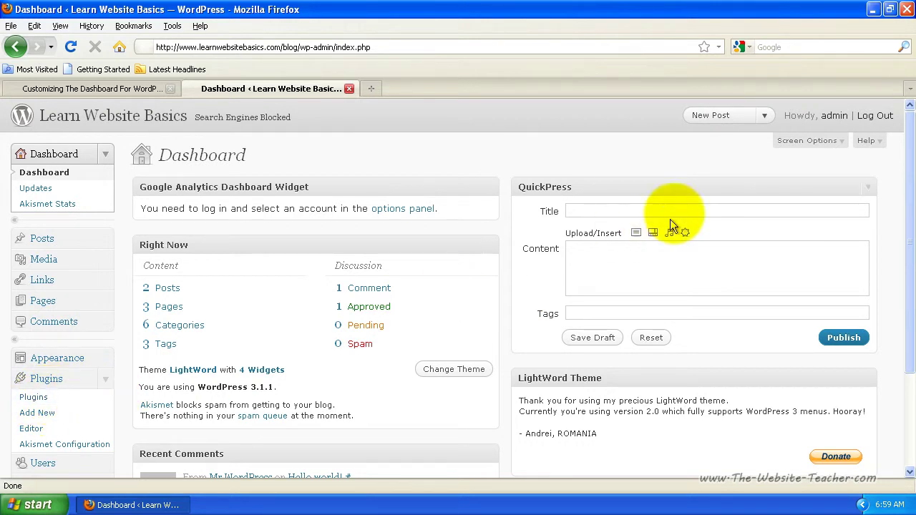
drag(910, 181, 913, 250)
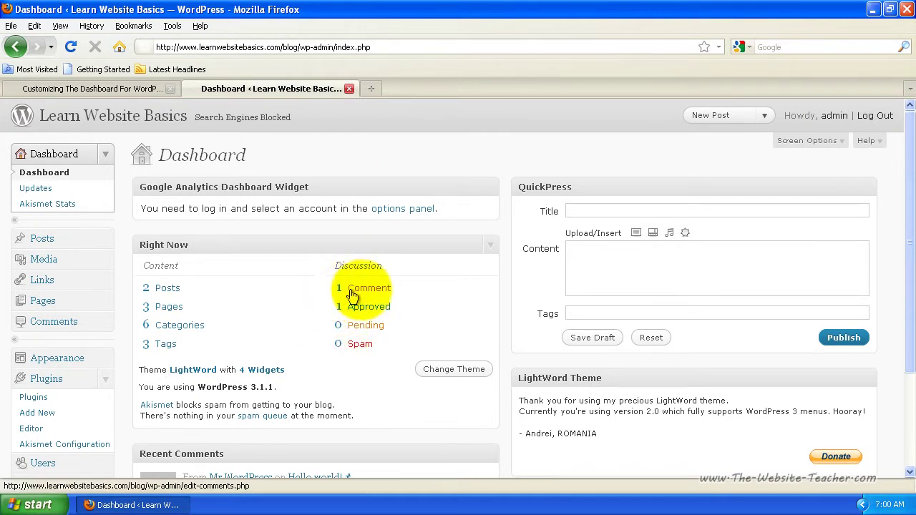
scroll(379, 294, down, 2)
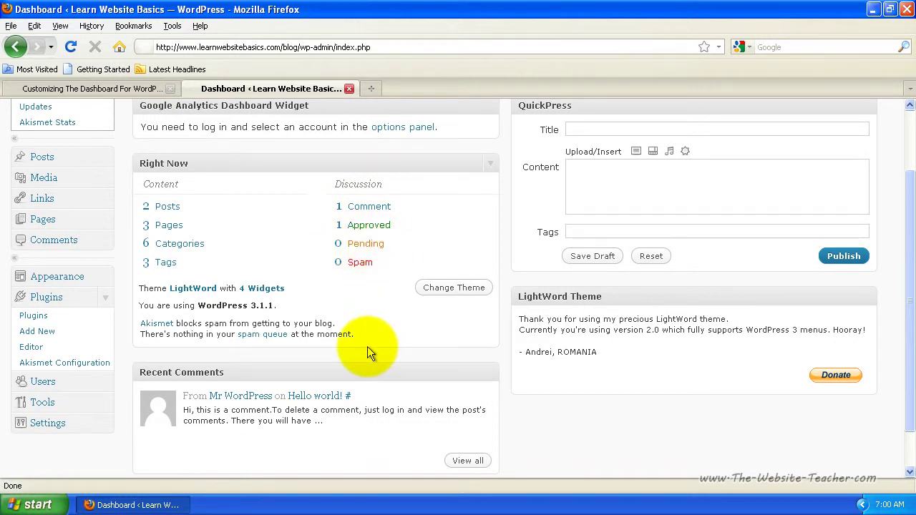
scroll(360, 362, up, 2)
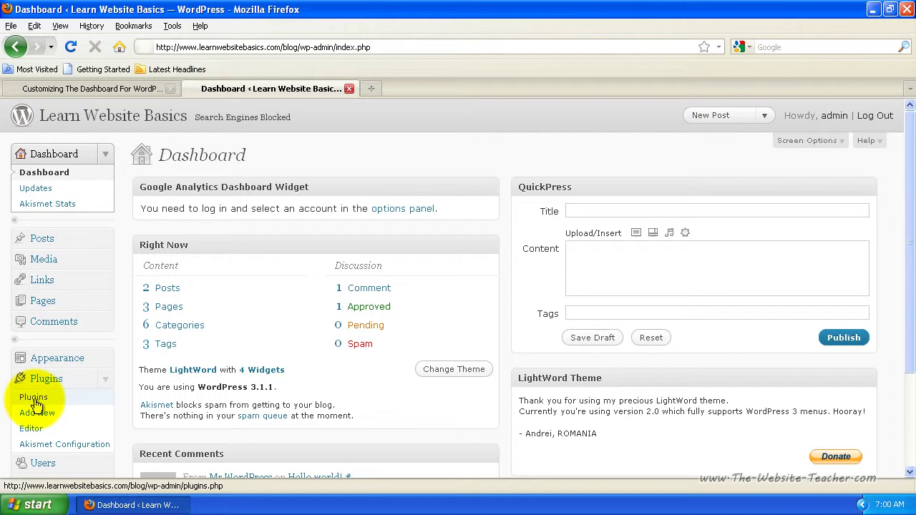
click(96, 89)
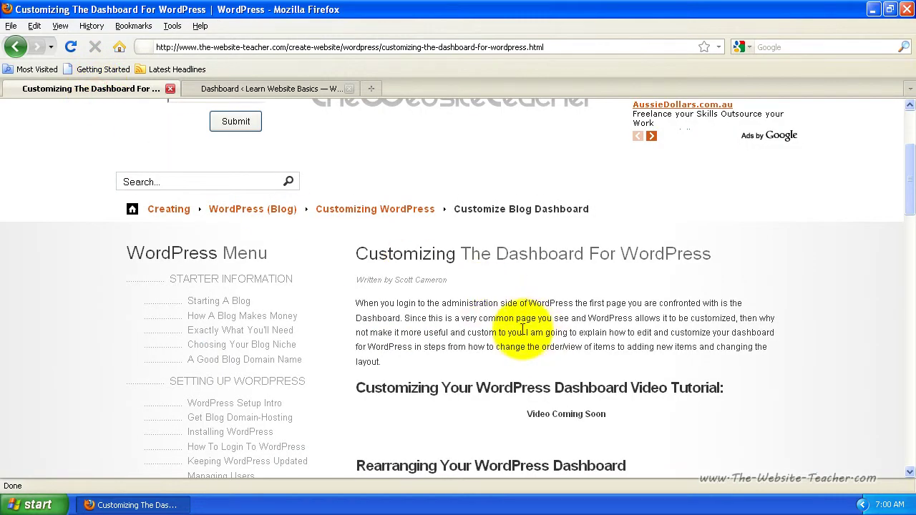